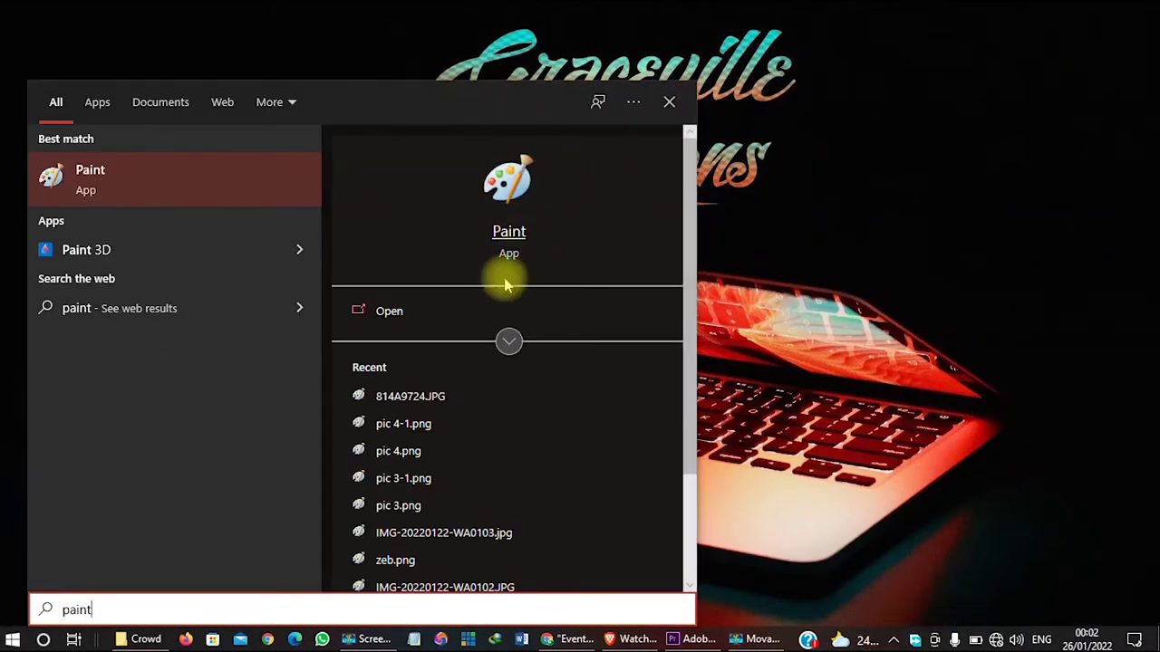
# Step: Launch Paint from the 'paint' Start search results to get a blank Untitled canvas
pyautogui.click(508, 233)
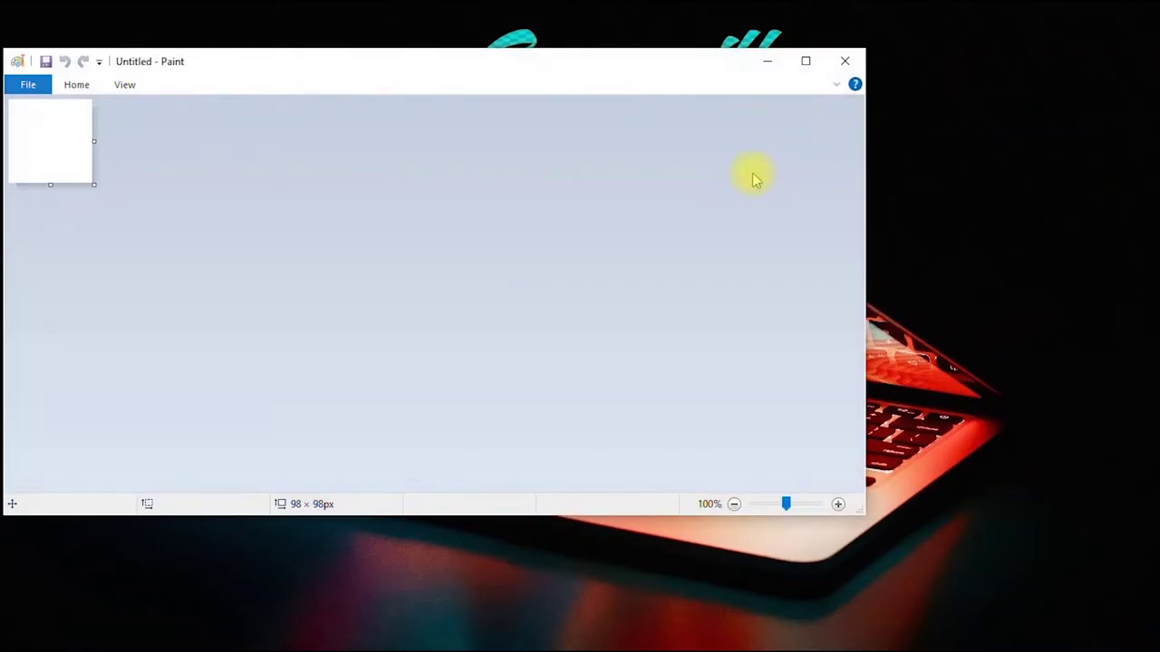
# Step: Maximise the Paint window and look through the Home brush styles and View options
pyautogui.click(805, 61)
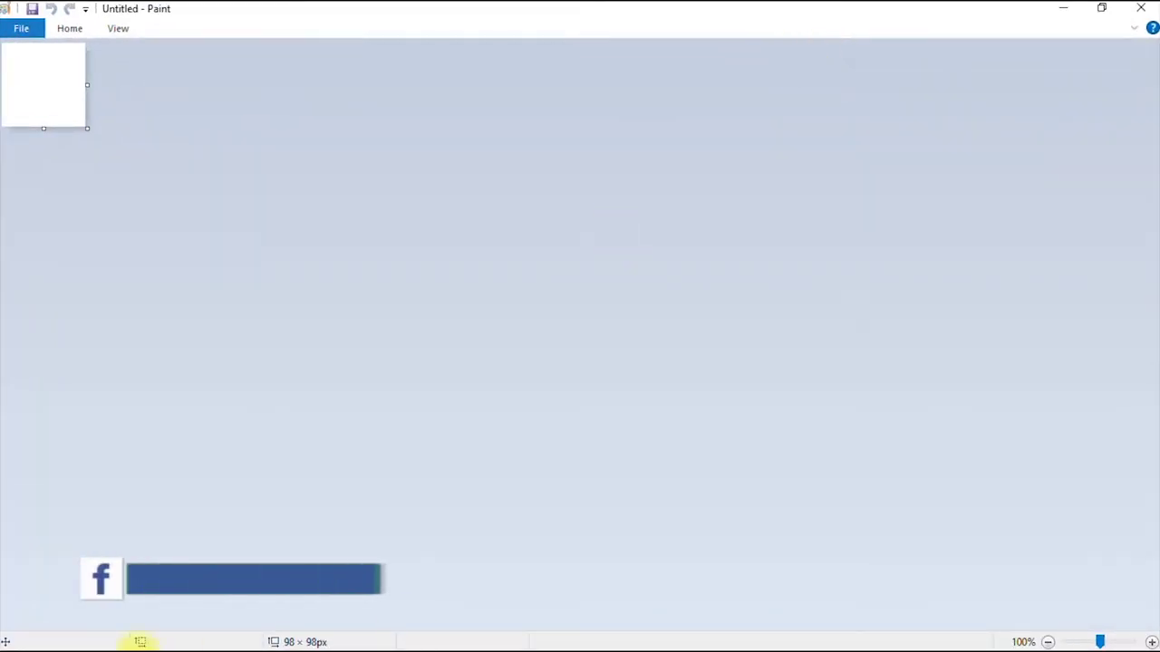
pyautogui.click(75, 29)
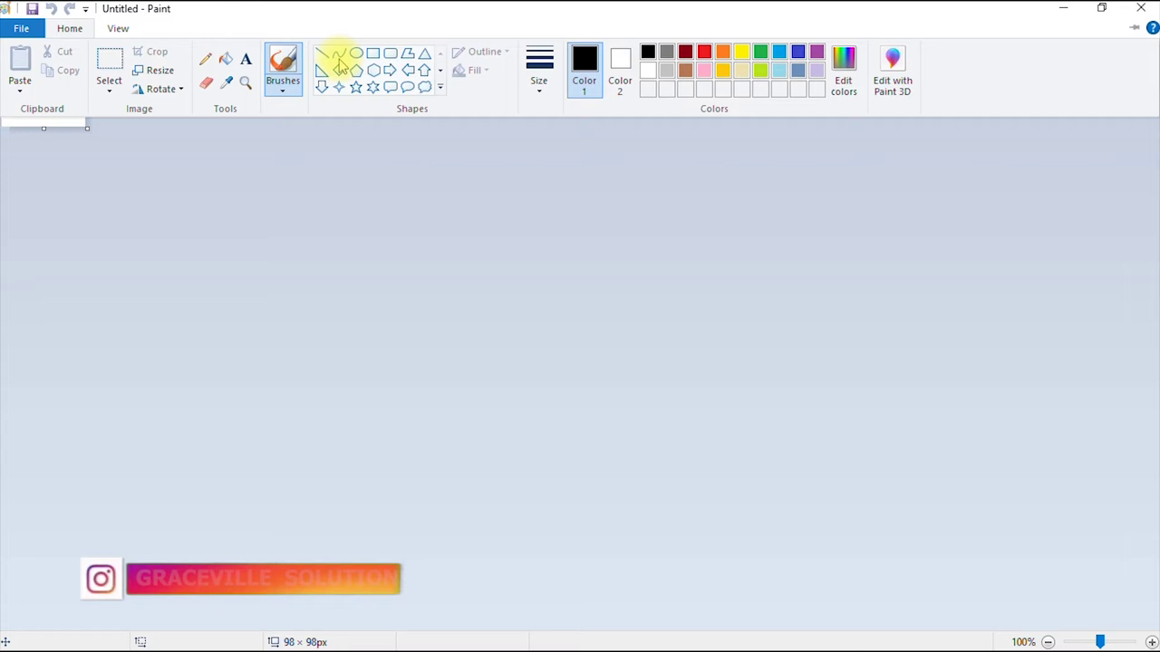
pyautogui.click(282, 88)
pyautogui.hotkey('ctrl', 'F1')
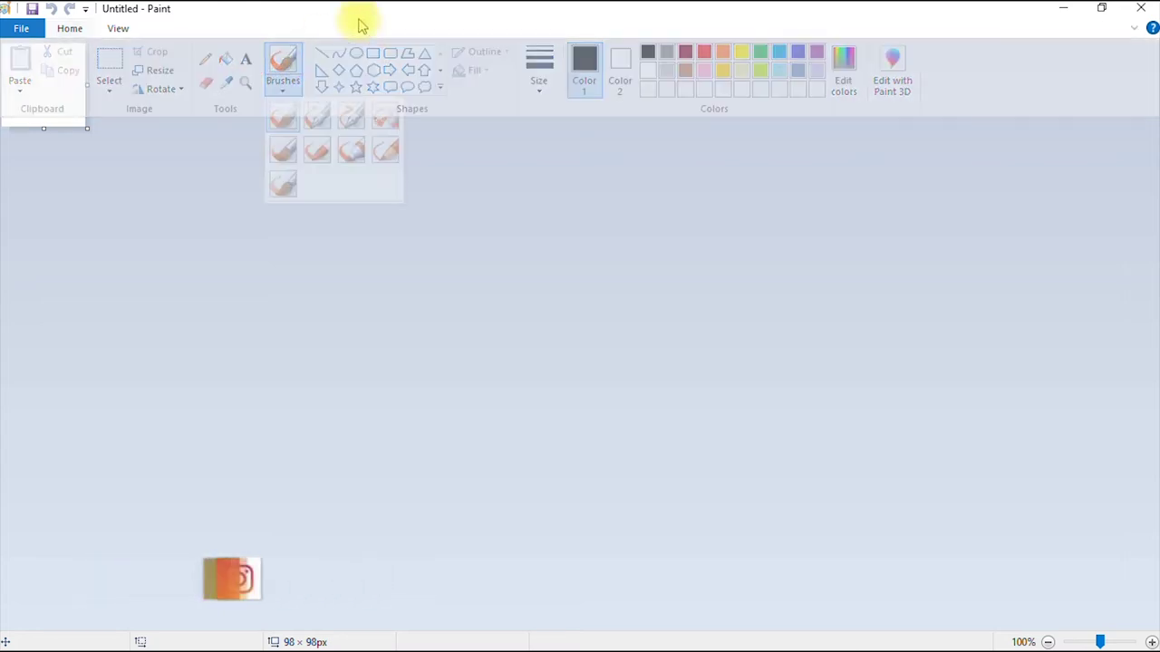
pyautogui.click(72, 28)
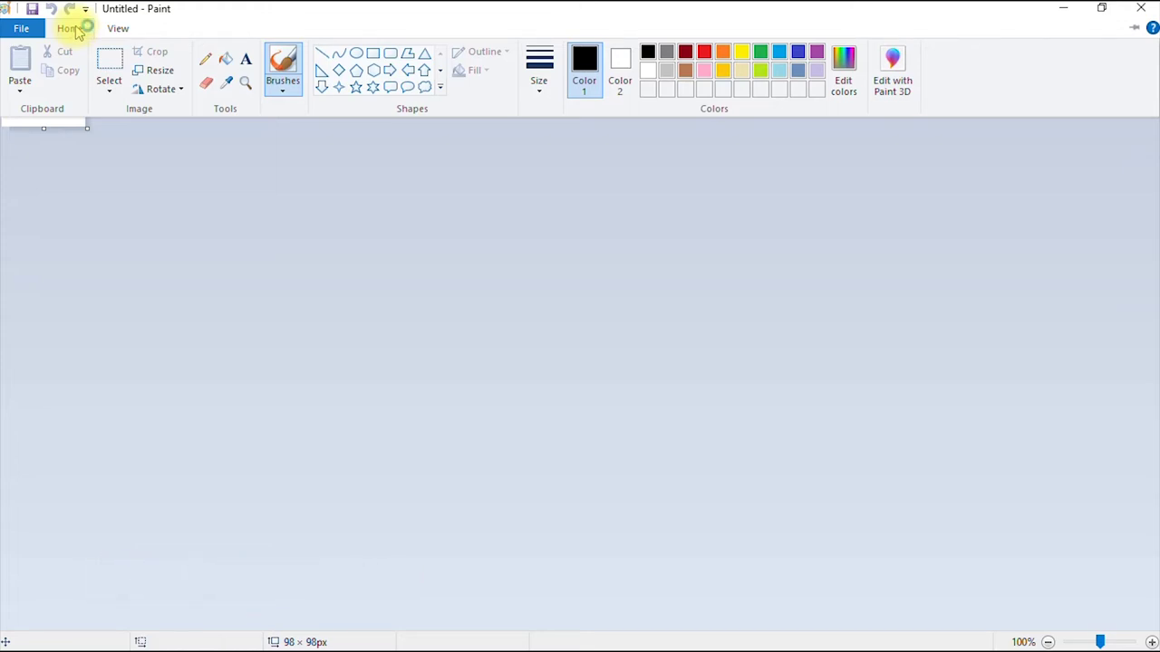
pyautogui.click(118, 28)
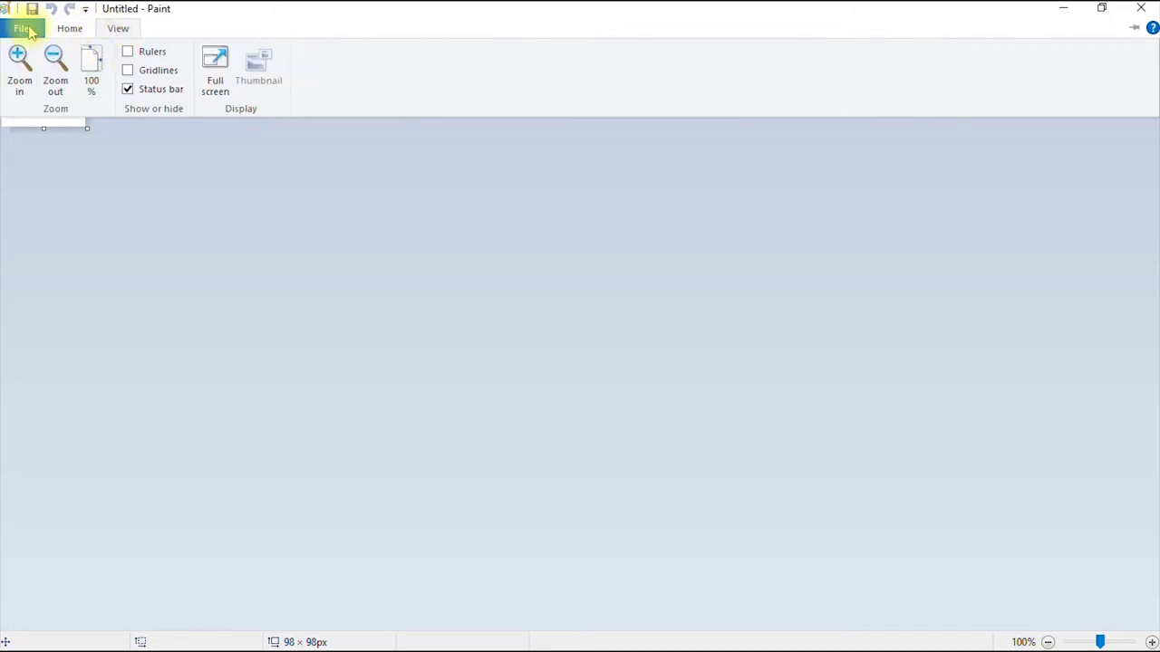
# Step: Show the File menu with recent pictures such as pic 4-1.png and zeb.png
pyautogui.click(21, 28)
pyautogui.click(73, 30)
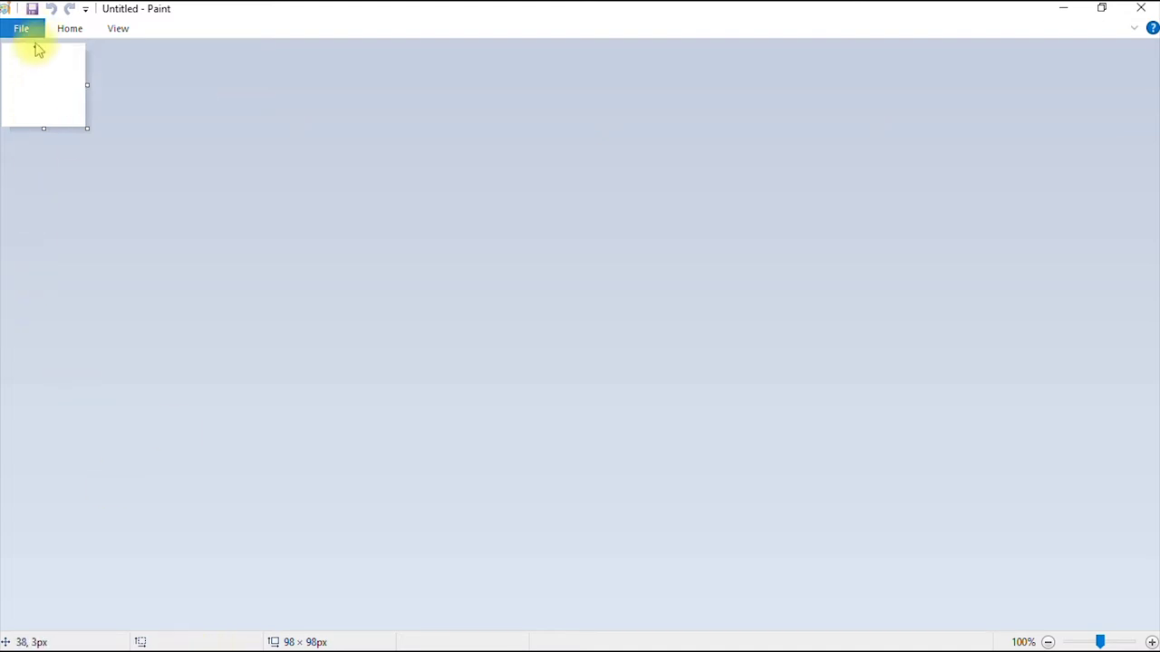
pyautogui.click(73, 29)
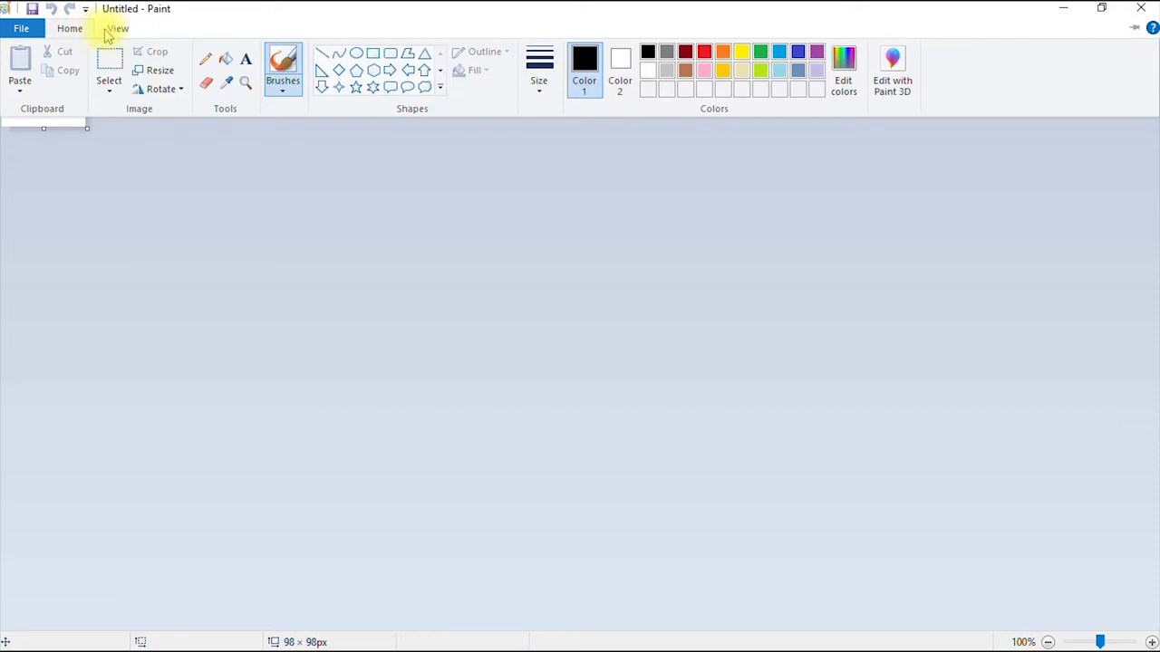
pyautogui.click(26, 28)
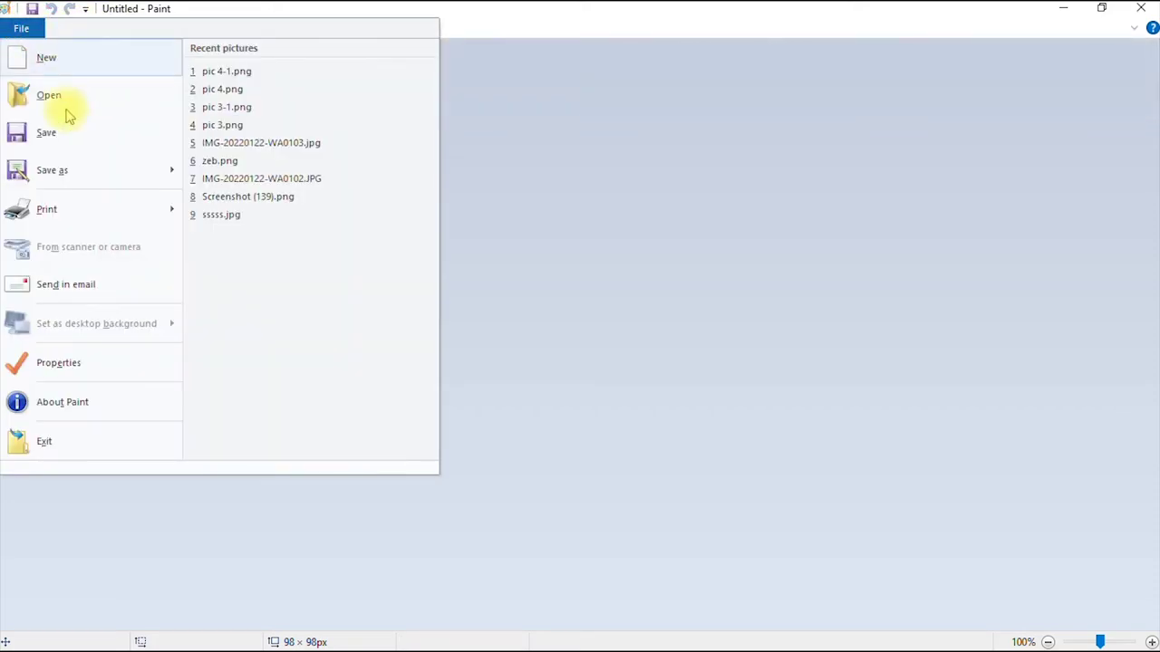
# Step: Start opening a picture and browse to Pictures > Design Materials > Crowd
pyautogui.click(71, 107)
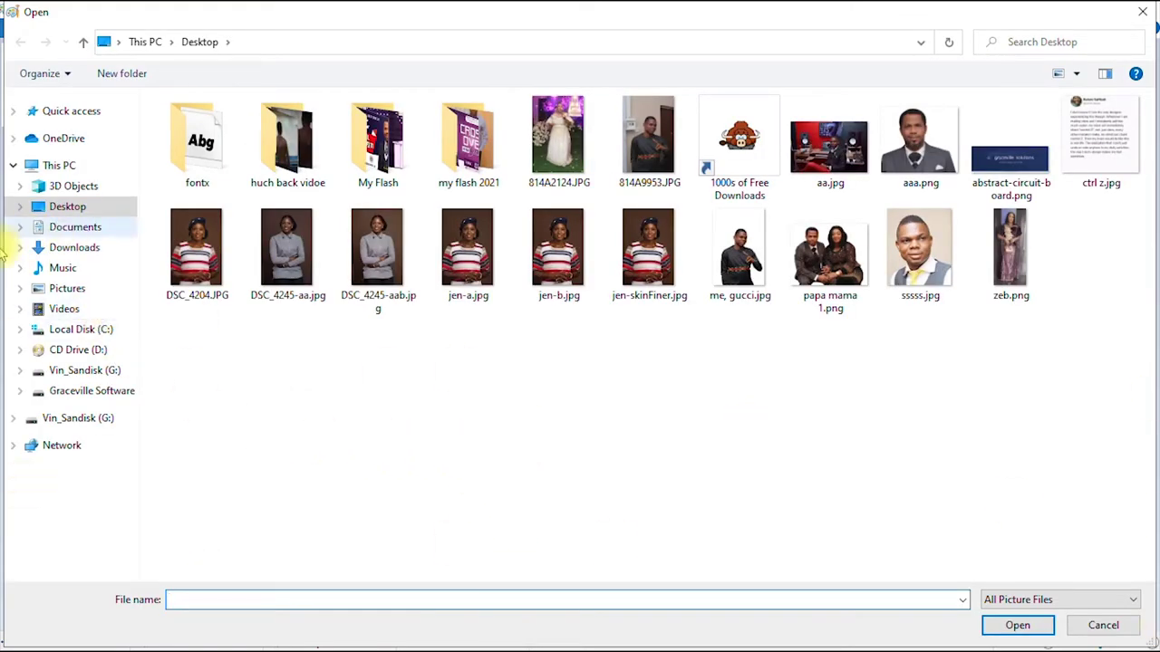
pyautogui.click(67, 292)
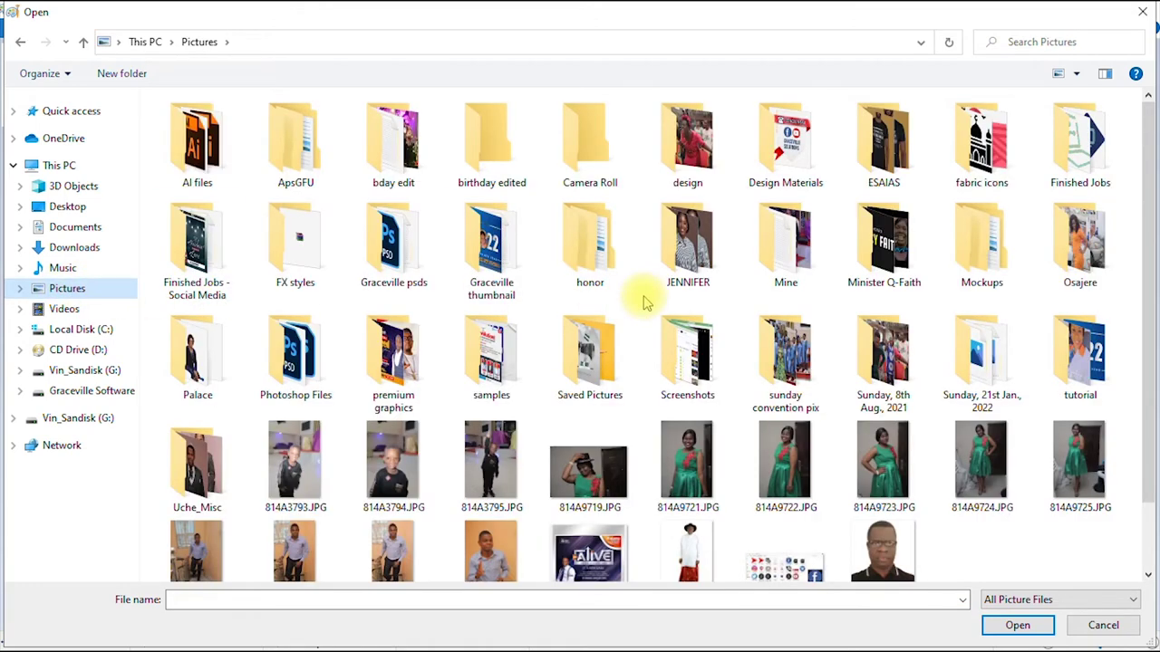
pyautogui.doubleClick(785, 141)
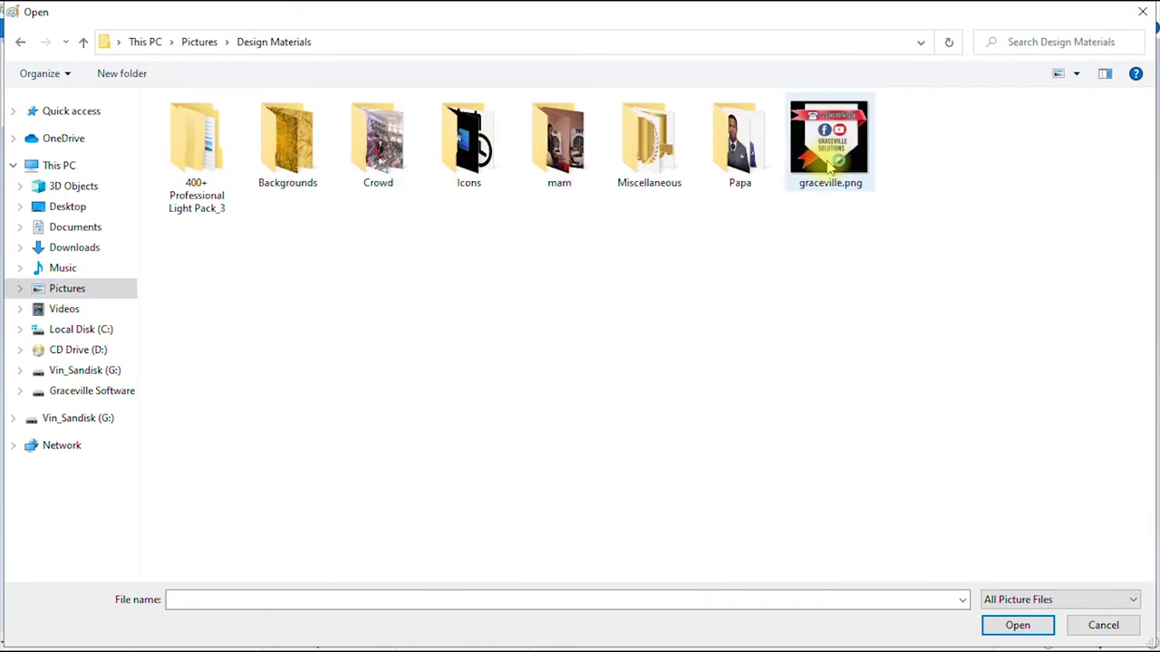
pyautogui.doubleClick(376, 154)
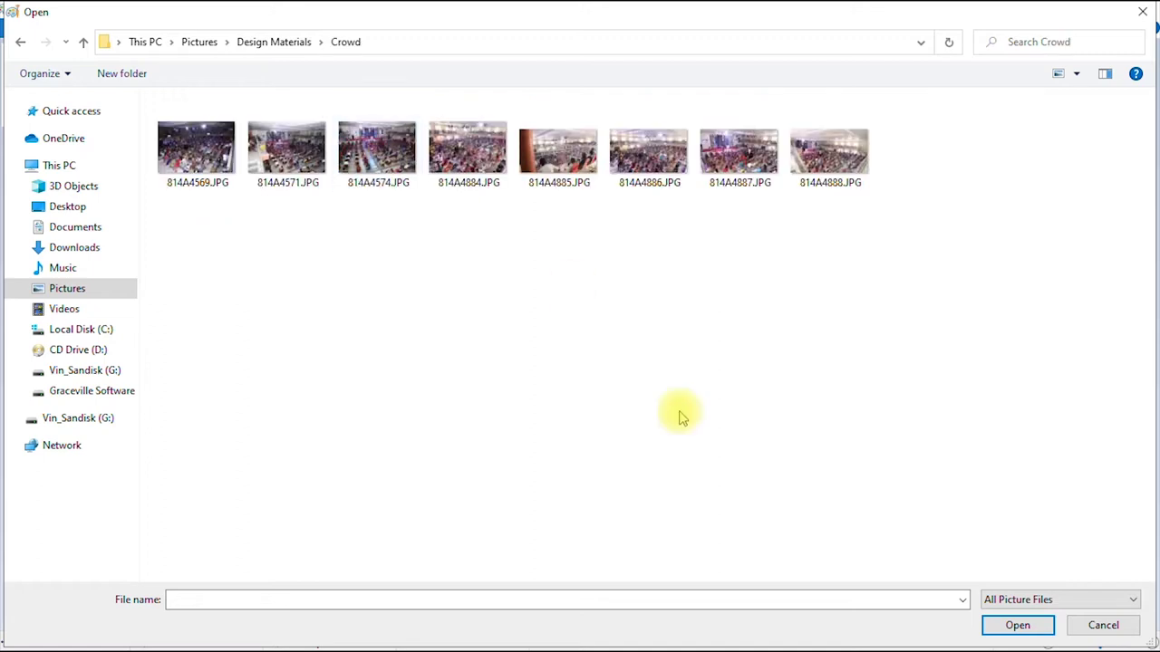
# Step: Compare the crowd photos and settle on 814A4884.JPG
pyautogui.click(650, 168)
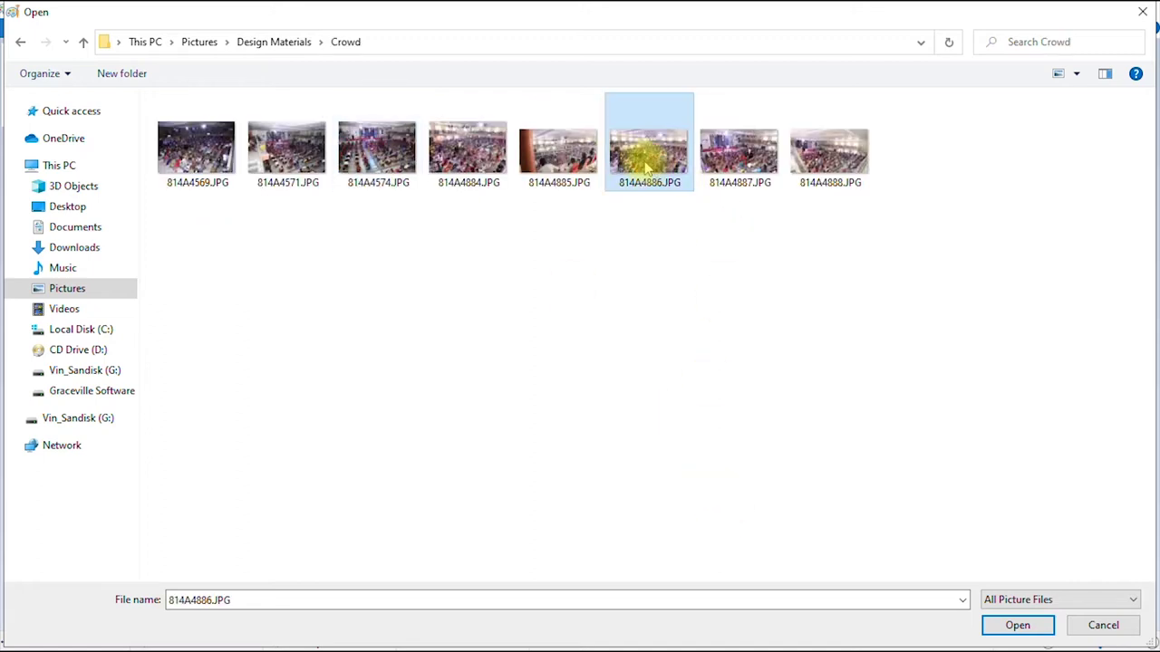
pyautogui.click(474, 163)
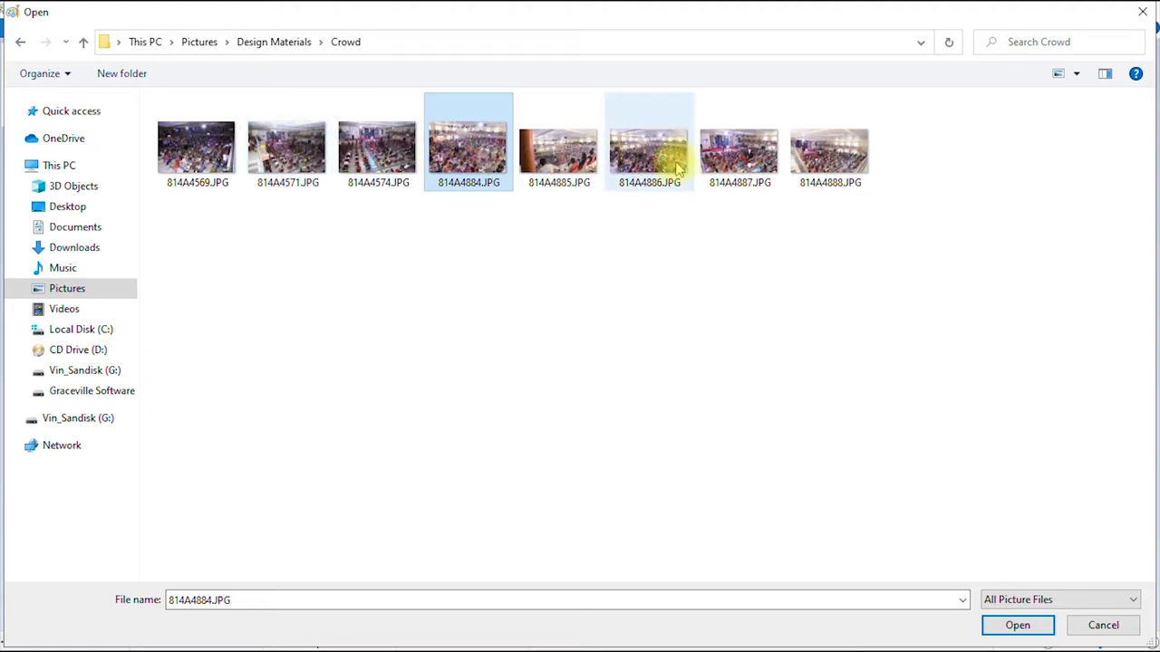
pyautogui.click(736, 165)
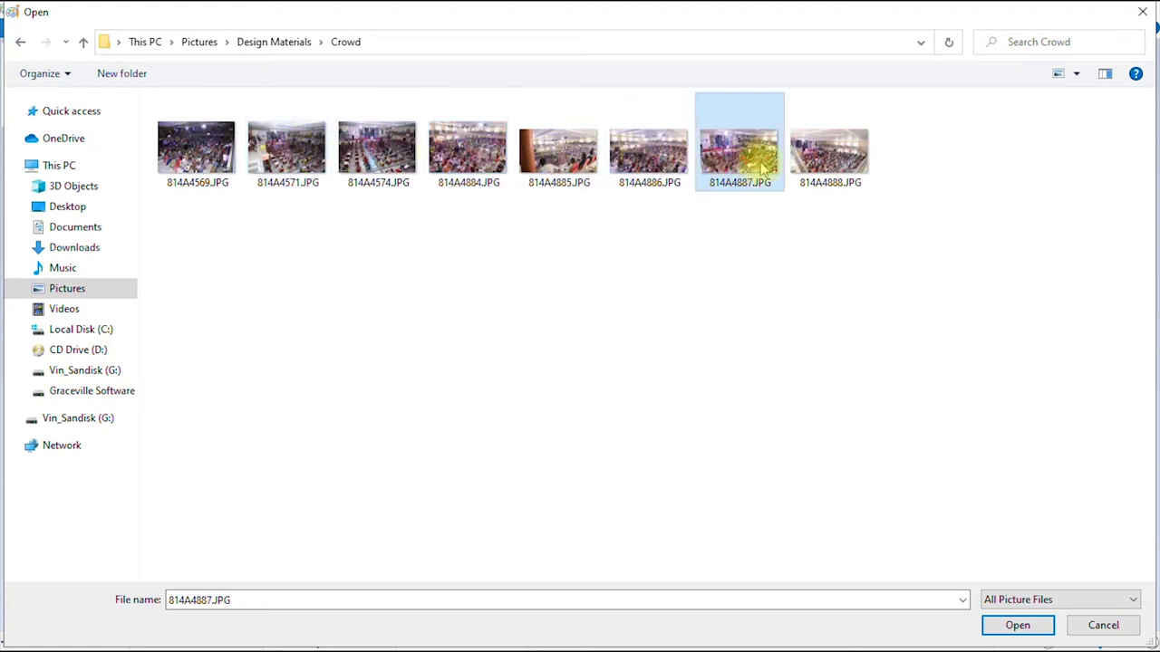
pyautogui.click(473, 156)
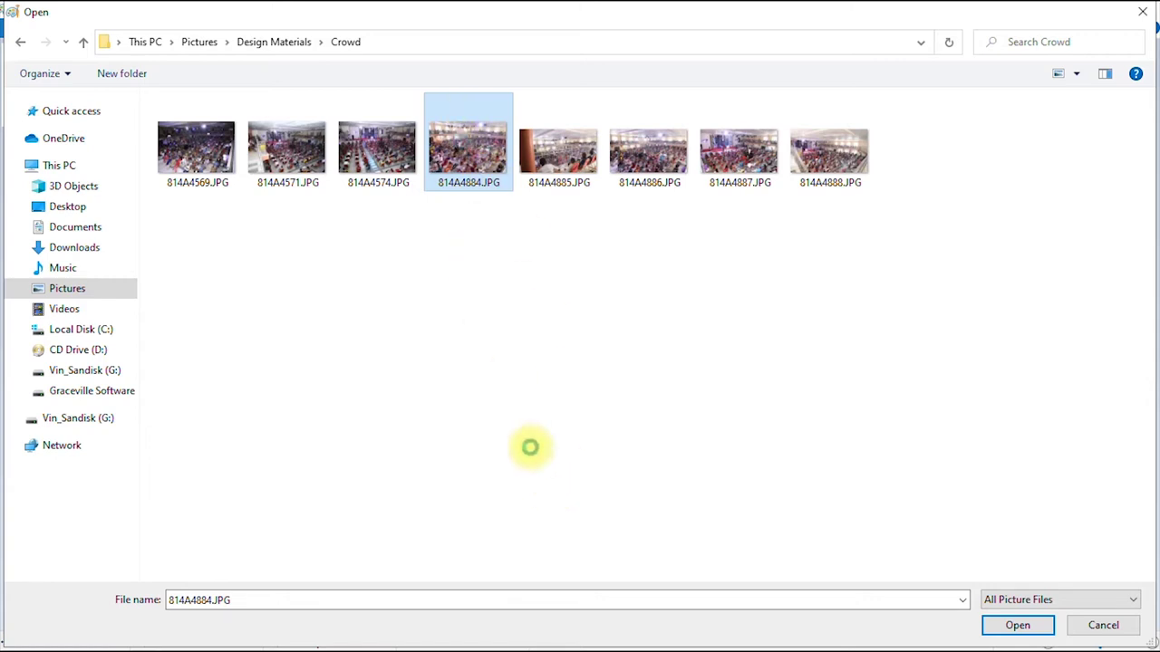
pyautogui.rightClick(530, 447)
pyautogui.click(525, 640)
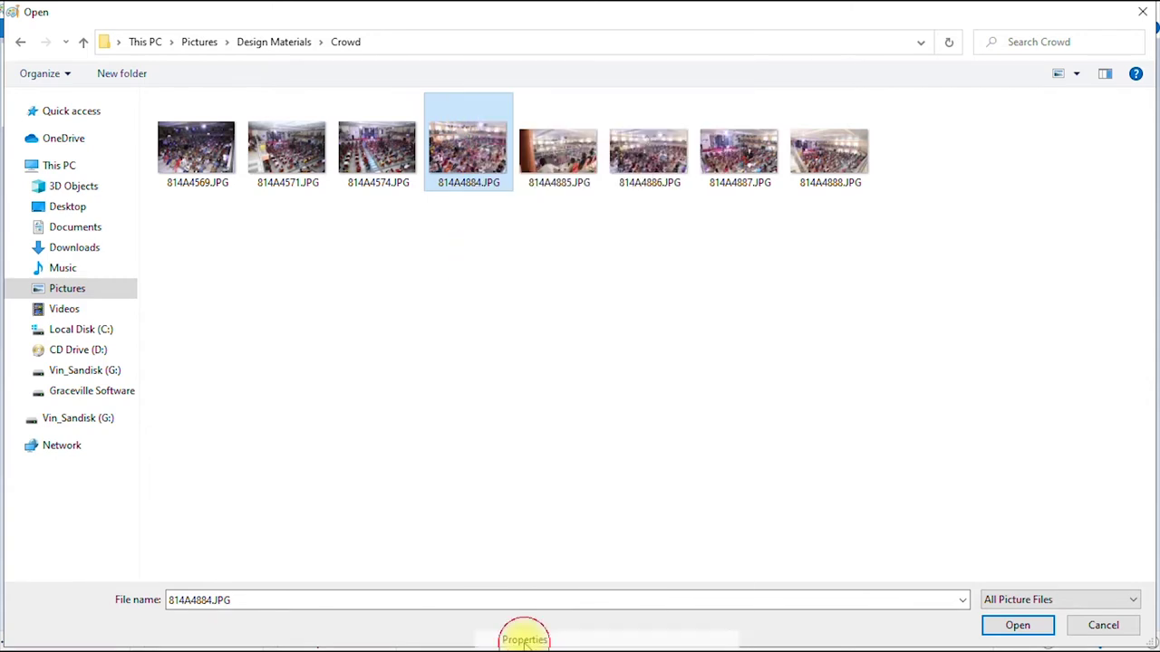
pyautogui.click(591, 192)
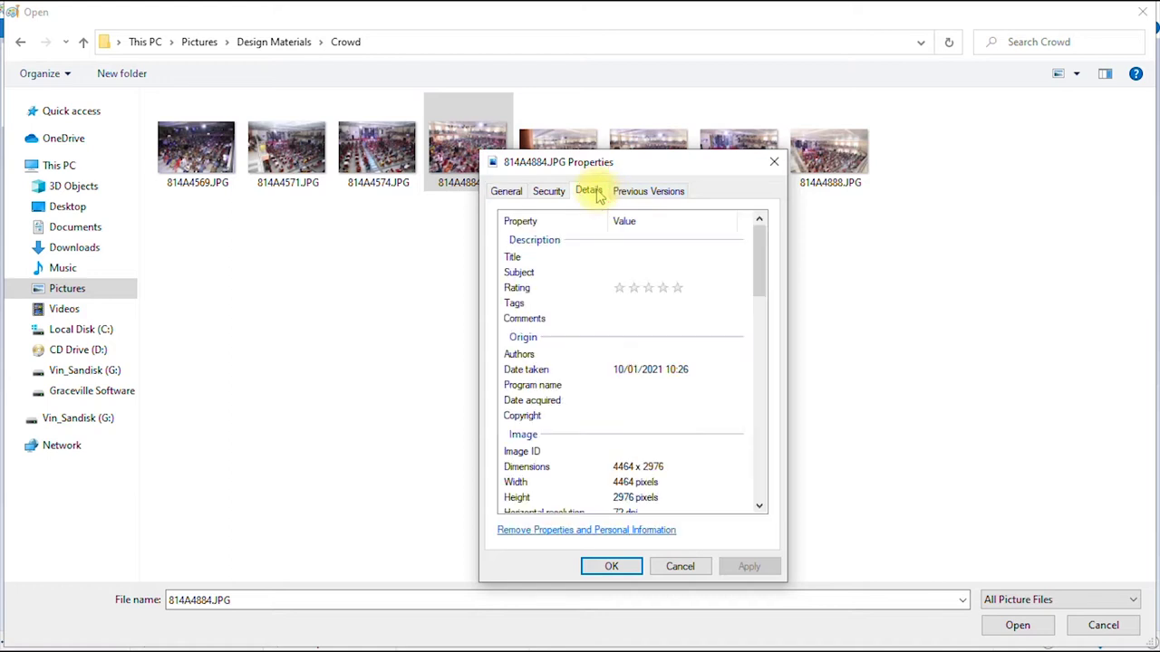
pyautogui.click(507, 192)
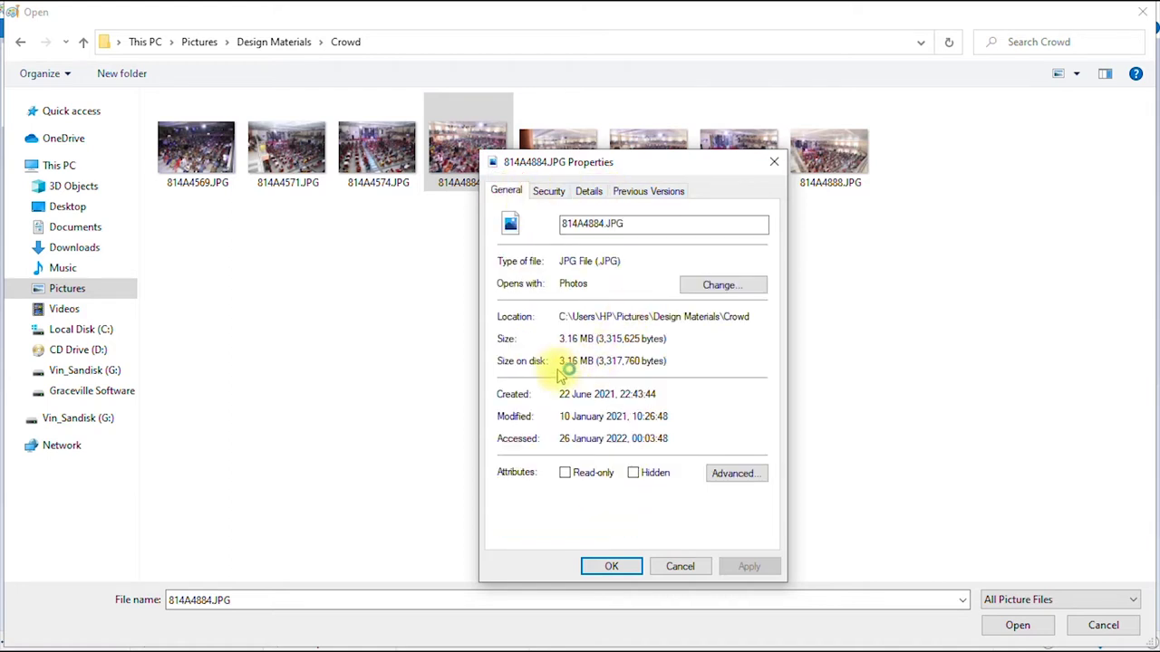
pyautogui.click(590, 191)
pyautogui.scroll(-2, 666, 392)
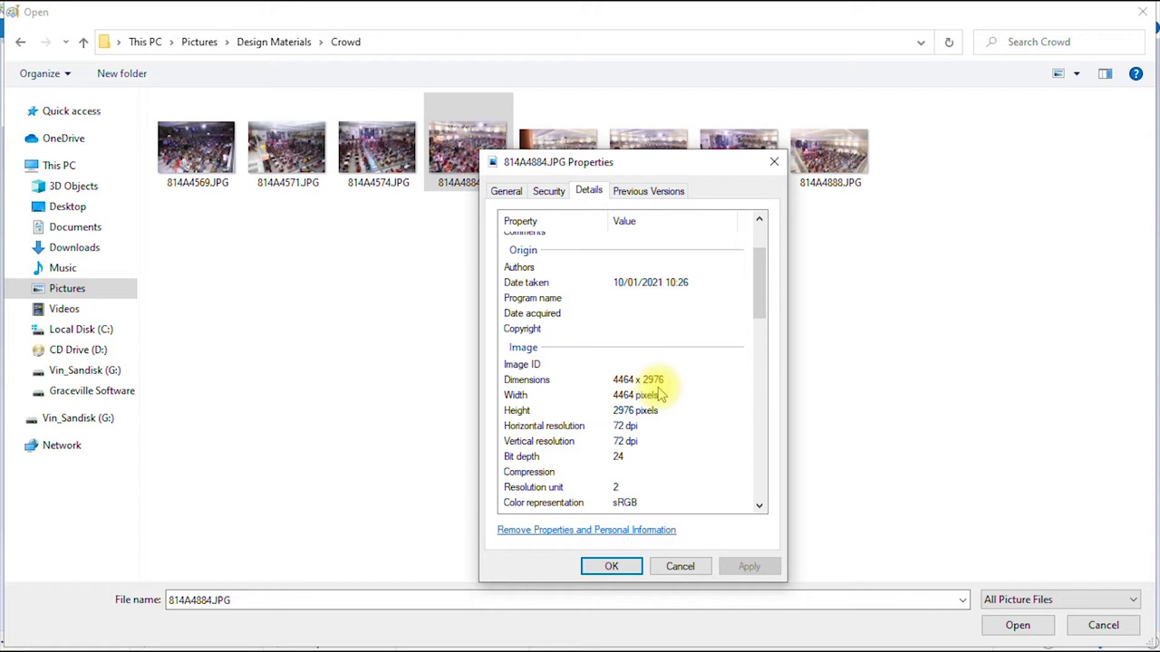
pyautogui.click(614, 565)
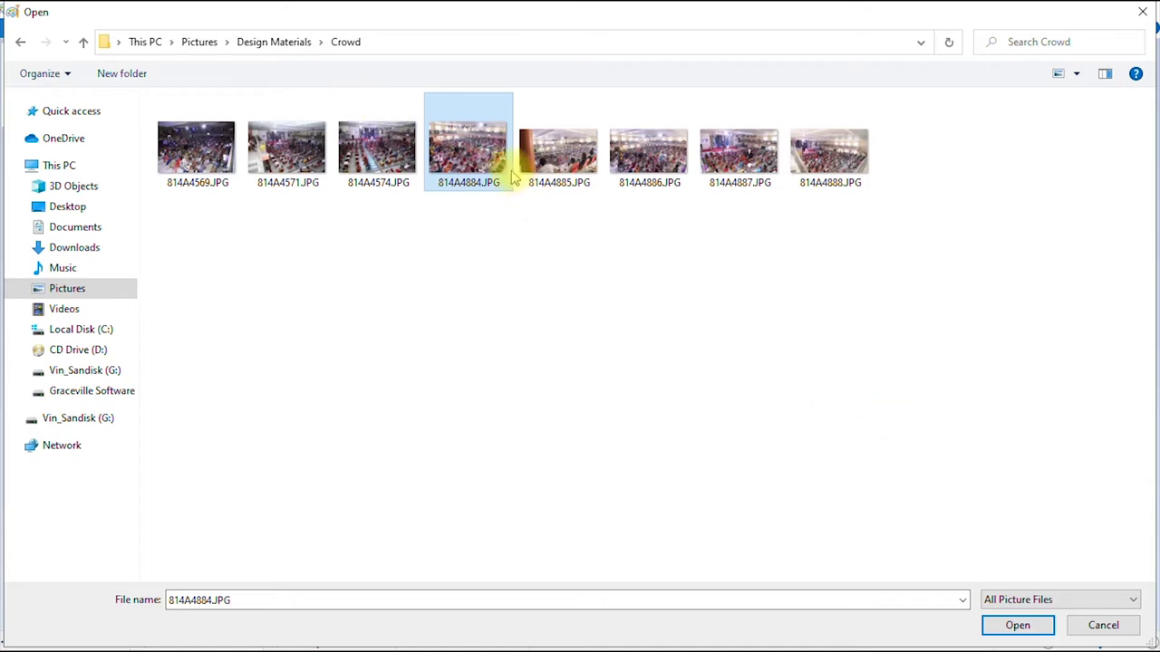
# Step: Open 814A4884.JPG (4464 × 2976 px) and adjust the zoom to view the whole photo
pyautogui.click(1020, 626)
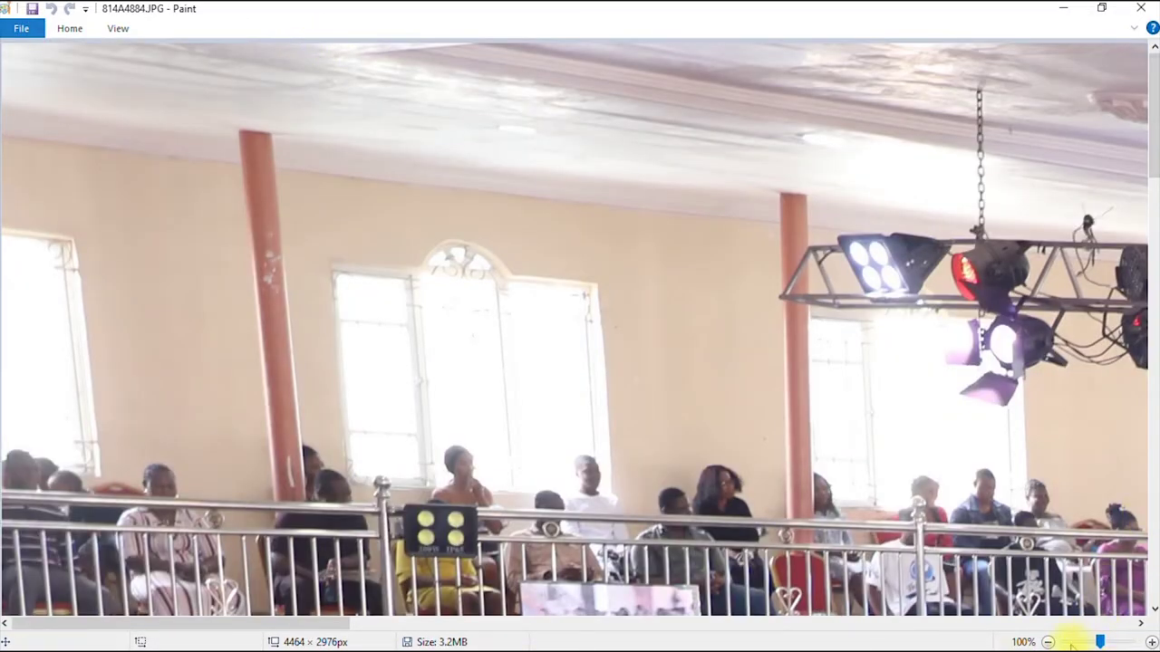
pyautogui.click(1049, 641)
pyautogui.click(1049, 641)
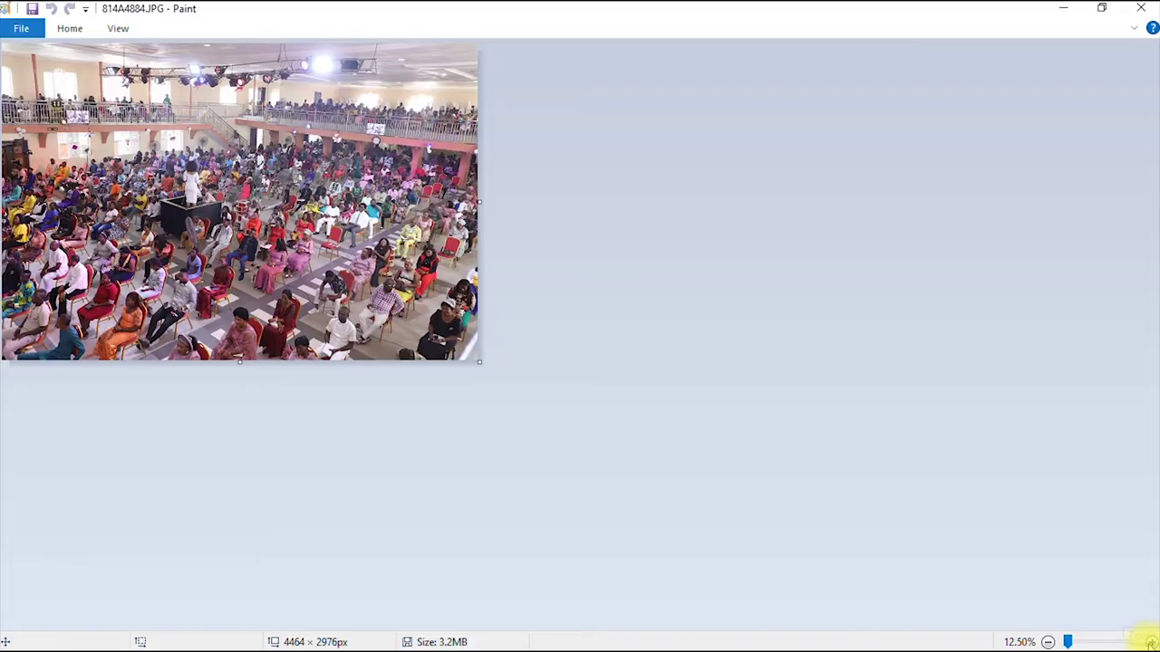
pyautogui.click(1150, 642)
pyautogui.click(1150, 642)
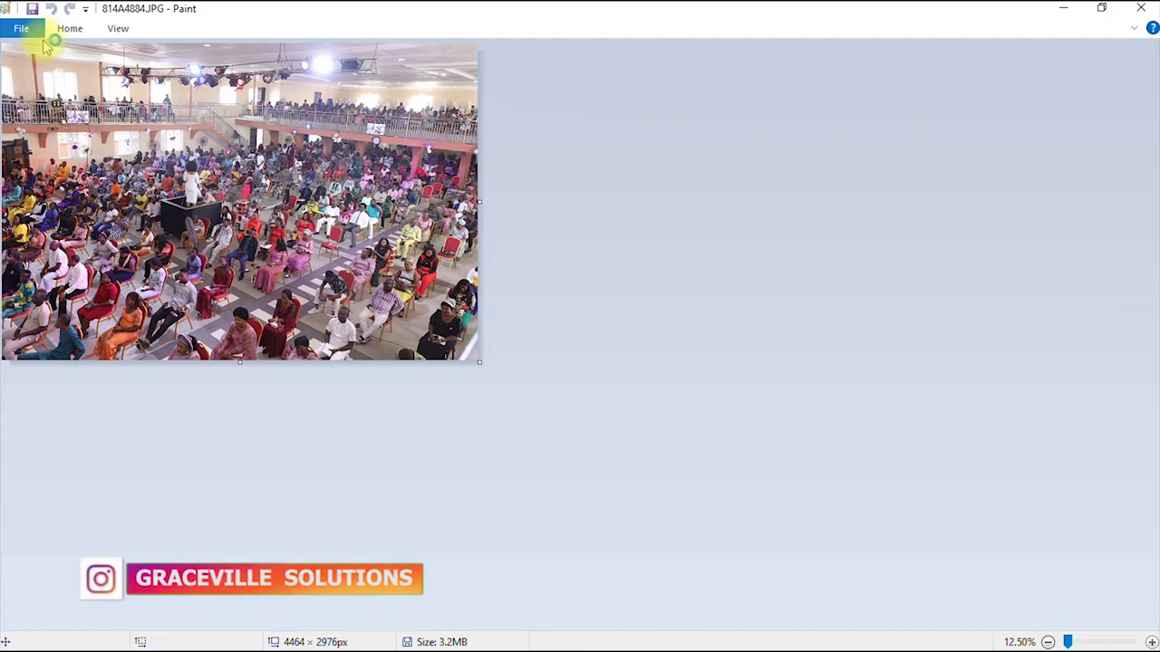
# Step: Resize by Percentage to 50% horizontally with aspect ratio kept, giving 2232 × 1488 px
pyautogui.click(70, 29)
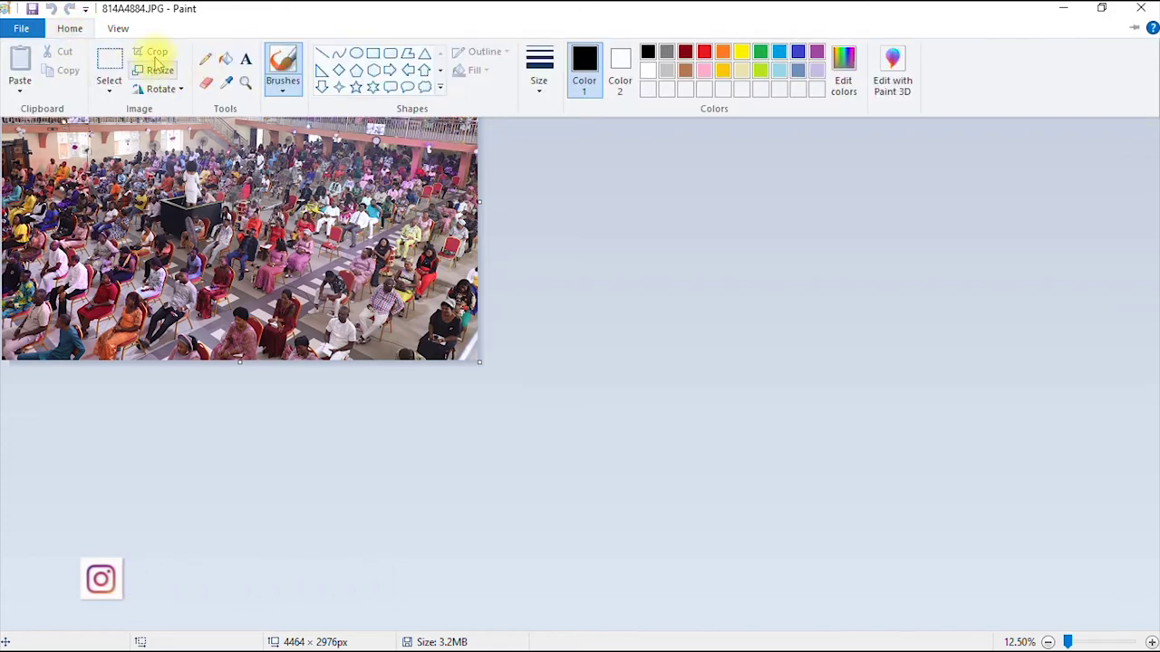
pyautogui.click(159, 70)
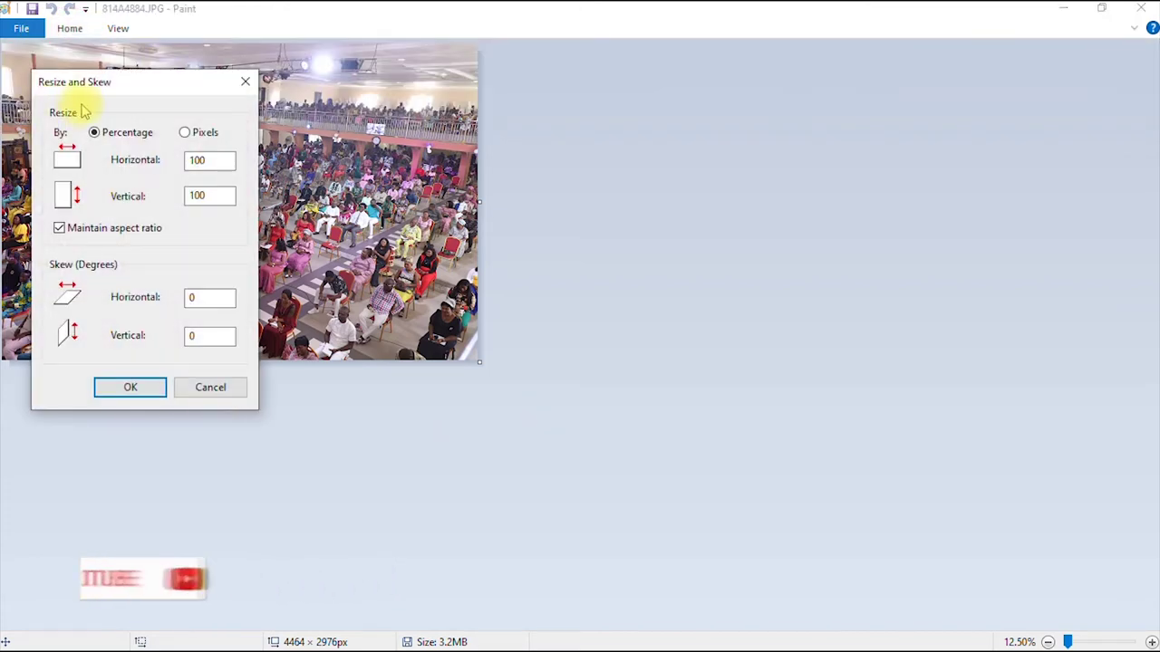
pyautogui.click(187, 133)
pyautogui.click(95, 133)
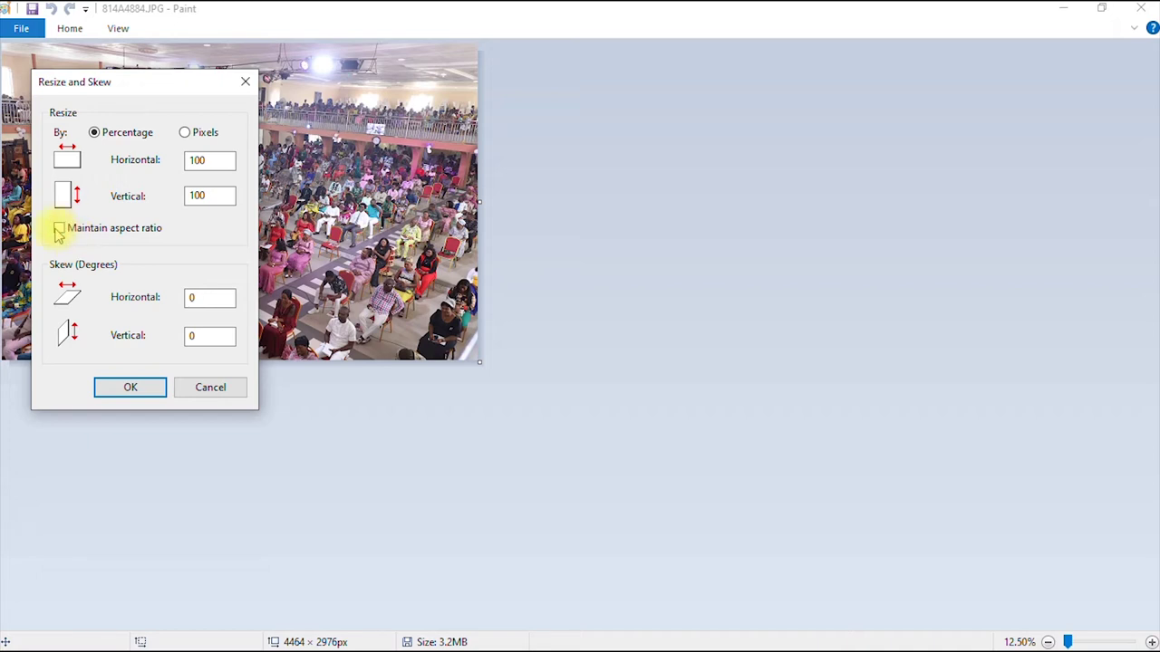
pyautogui.click(60, 229)
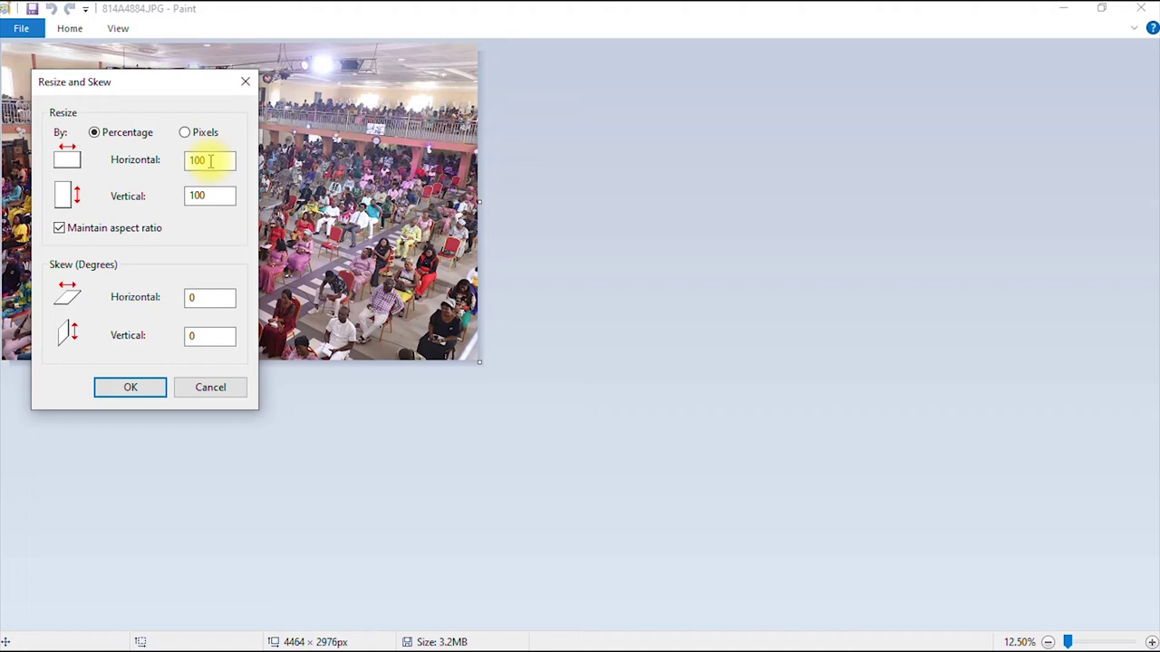
pyautogui.moveTo(216, 159); pyautogui.dragTo(188, 160)
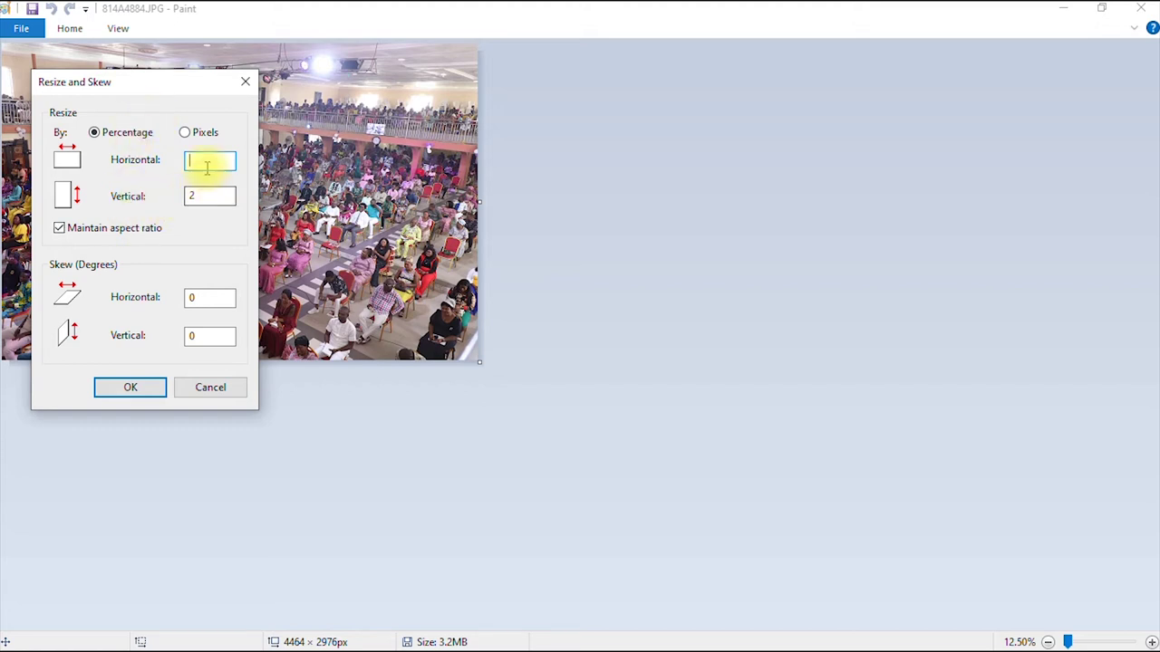
pyautogui.click(207, 162)
pyautogui.write('50')
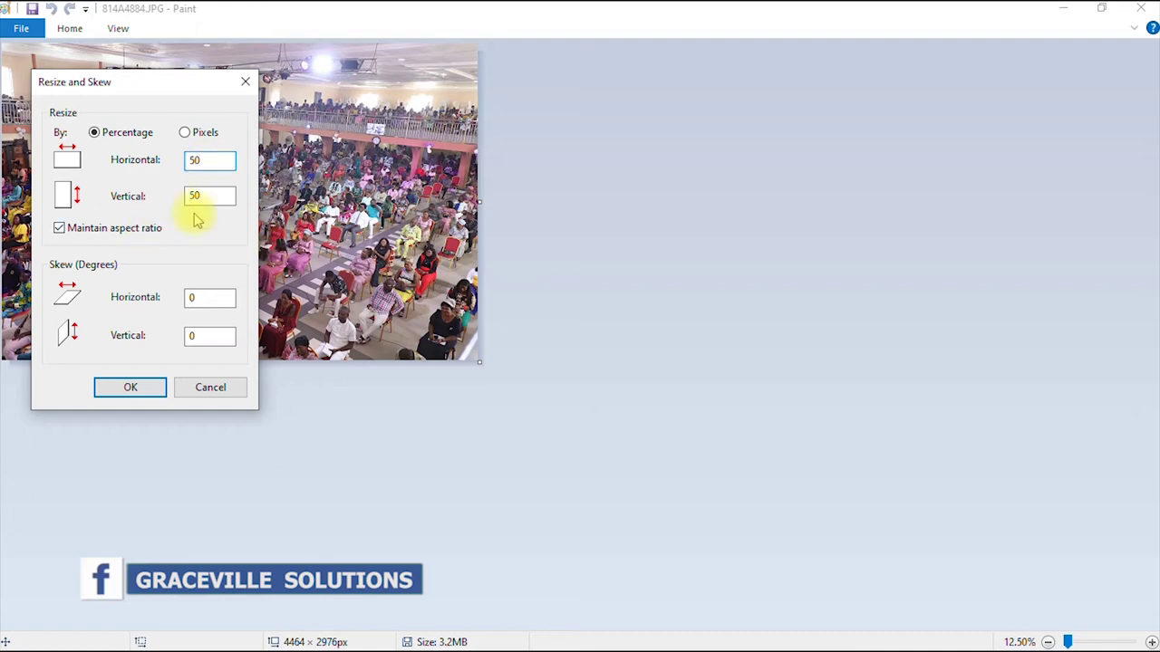
pyautogui.doubleClick(196, 160)
pyautogui.write('50')
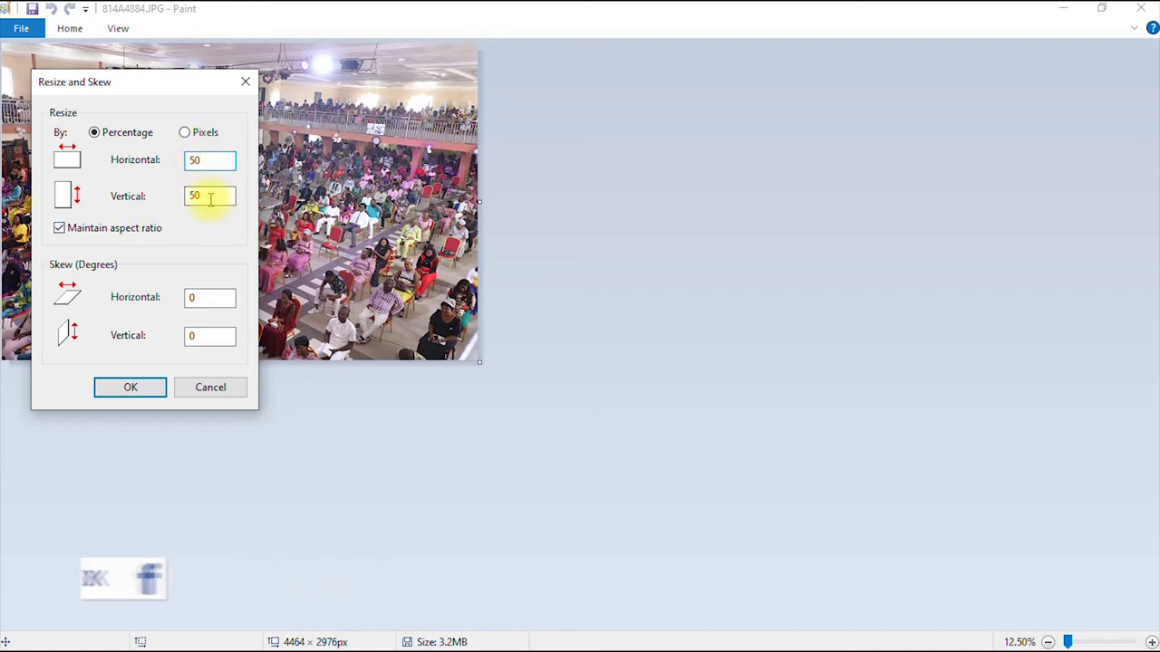
pyautogui.click(124, 385)
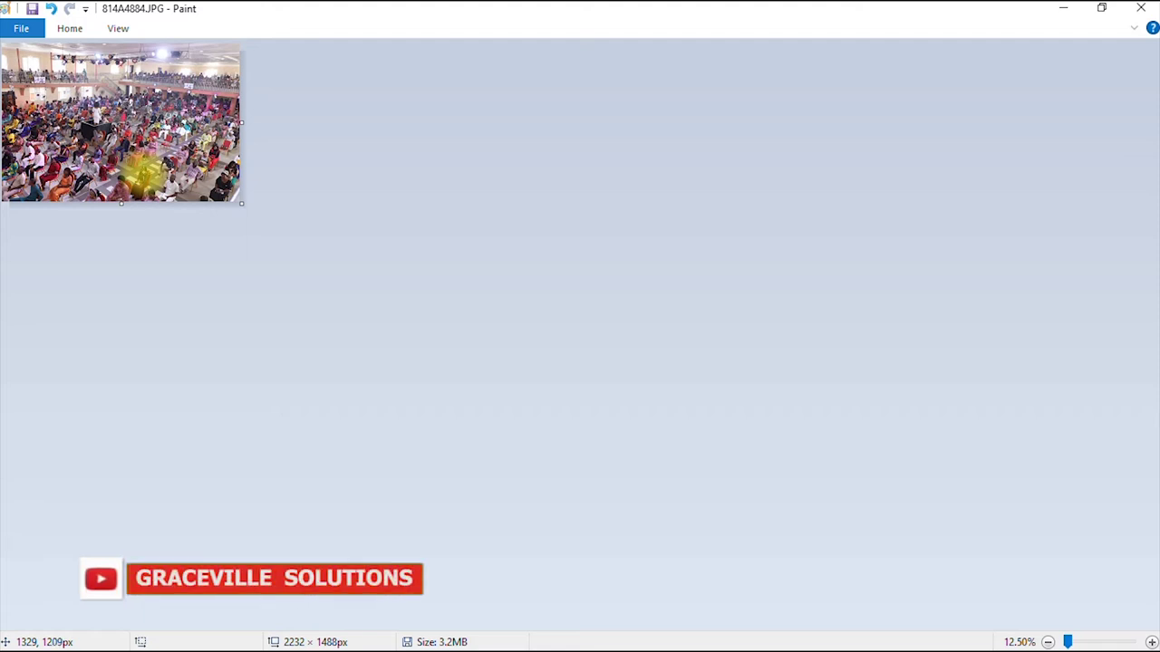
# Step: Undo the 50% resize and enter 20 as the horizontal resize percentage
pyautogui.hotkey('ctrl', 'z')
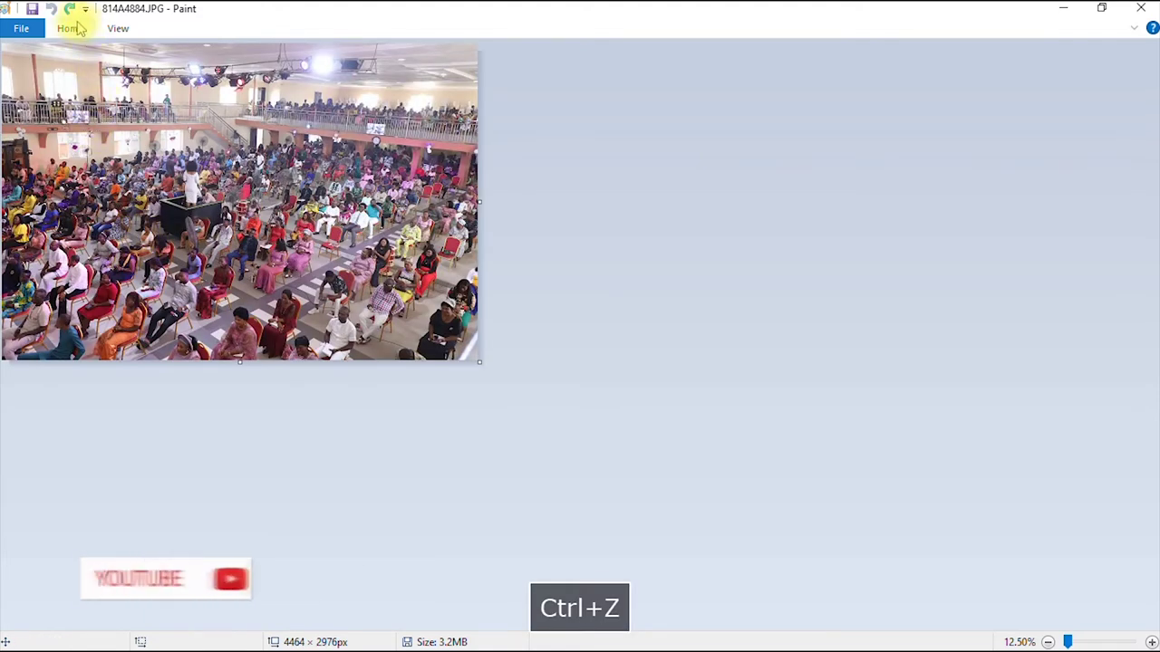
pyautogui.click(73, 28)
pyautogui.click(156, 71)
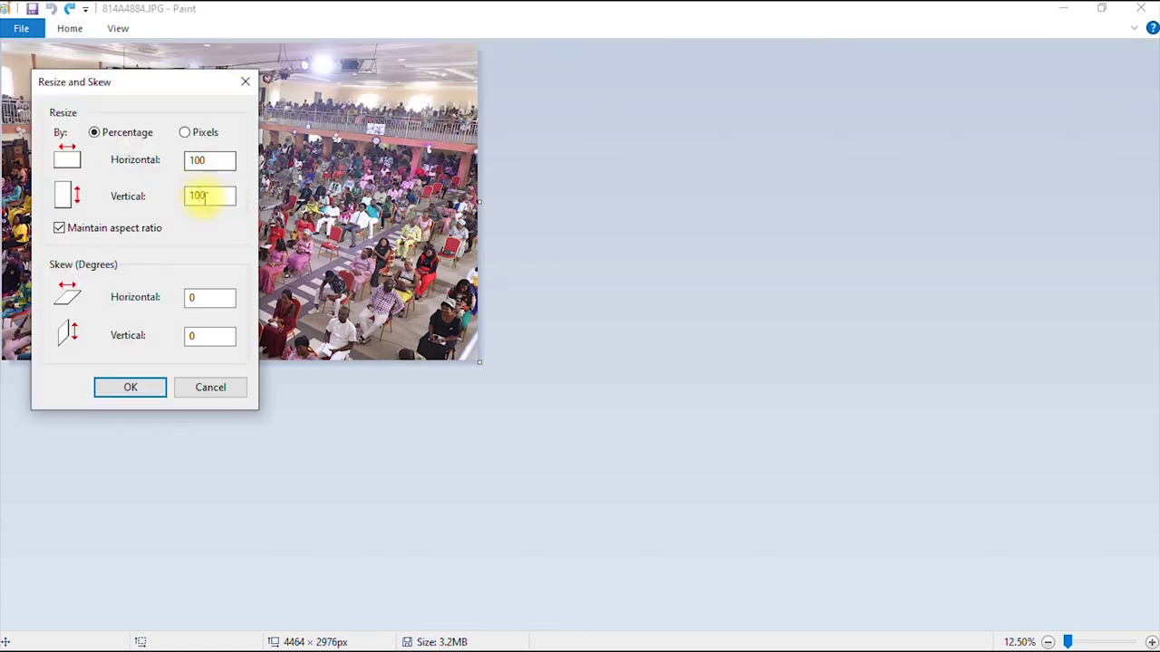
pyautogui.moveTo(223, 161); pyautogui.dragTo(176, 160)
pyautogui.write('2')
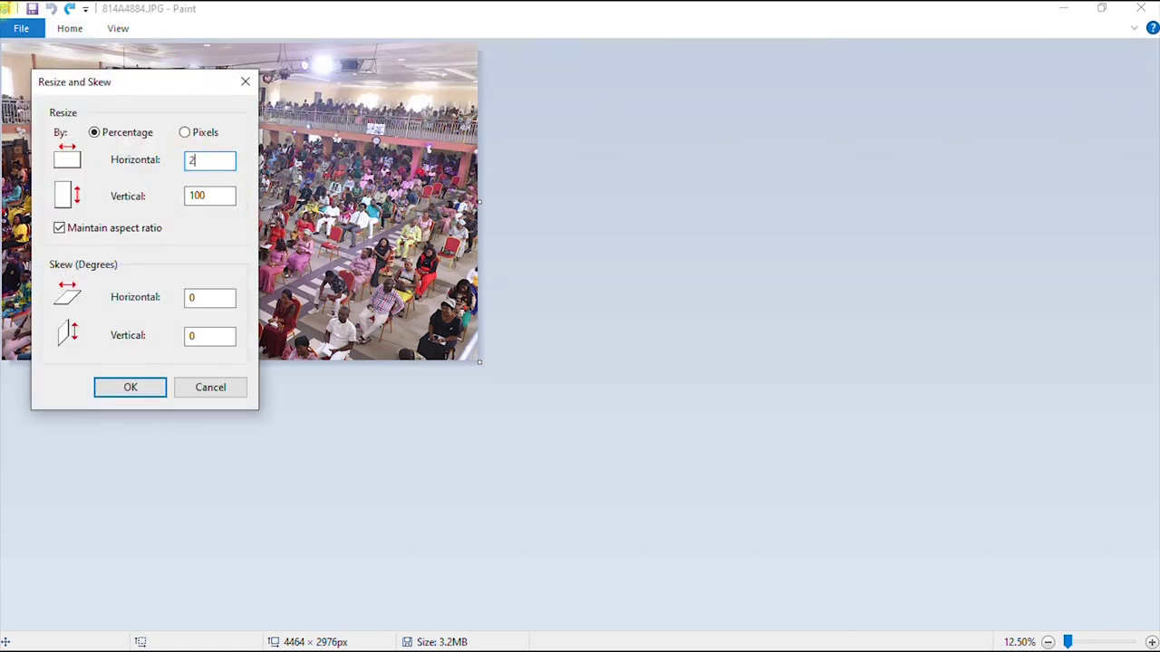
pyautogui.write('0')
# Step: Apply the 20% resize to 893 × 596 px, inspect it zoomed, then undo it
pyautogui.click(131, 390)
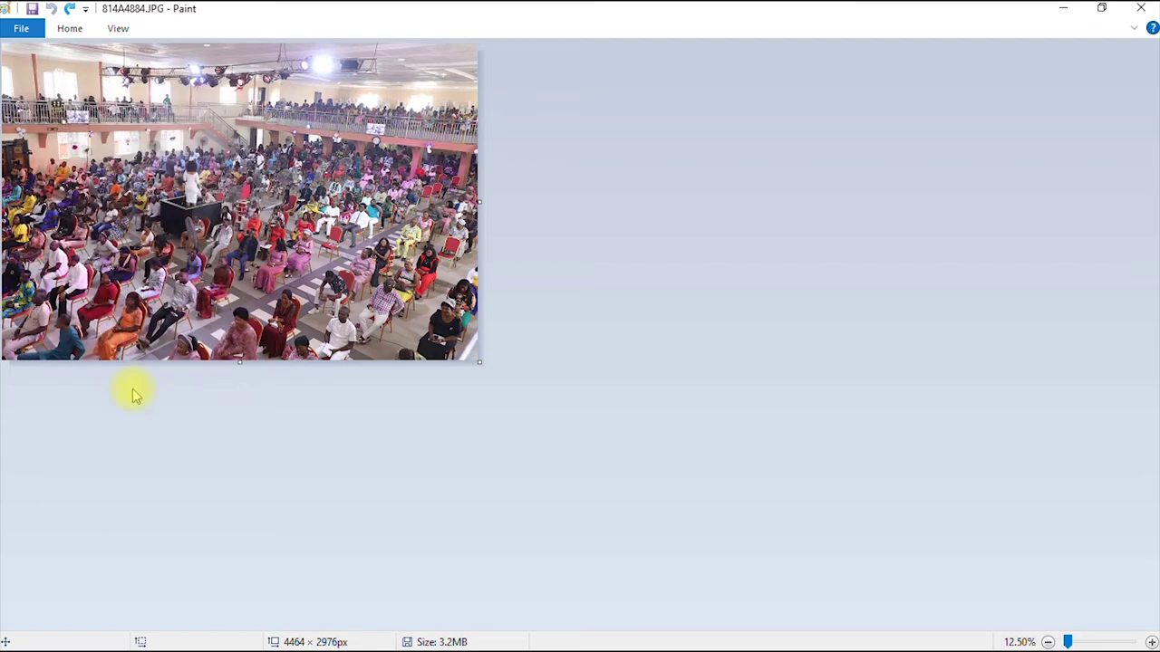
pyautogui.click(1151, 641)
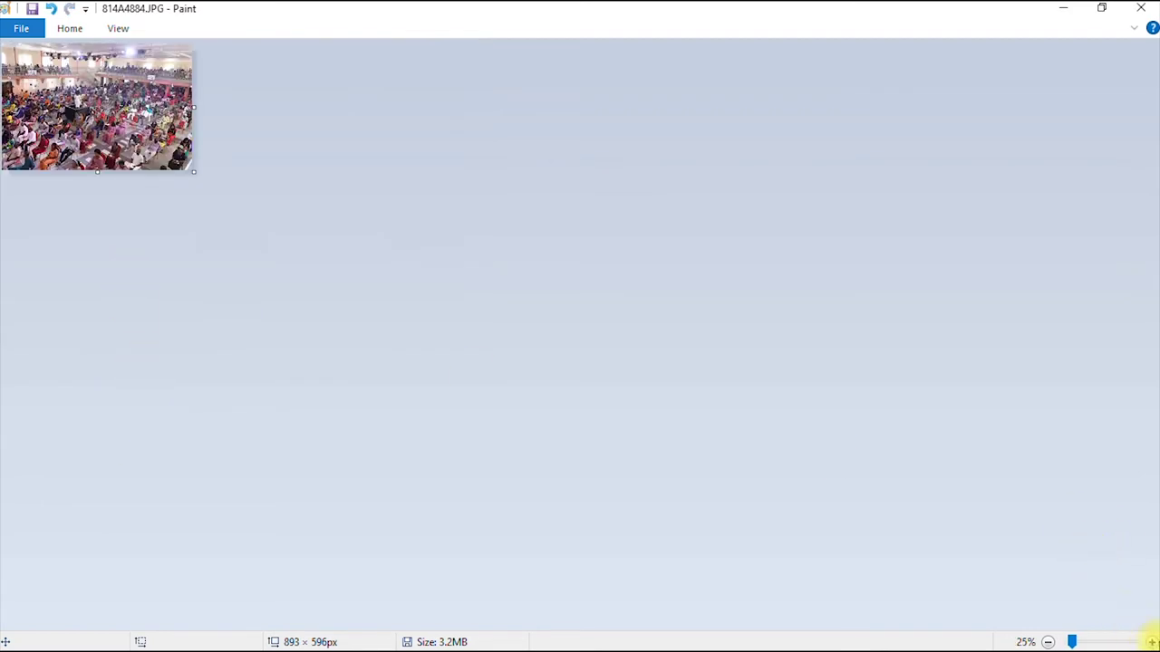
pyautogui.click(1151, 641)
pyautogui.click(1150, 642)
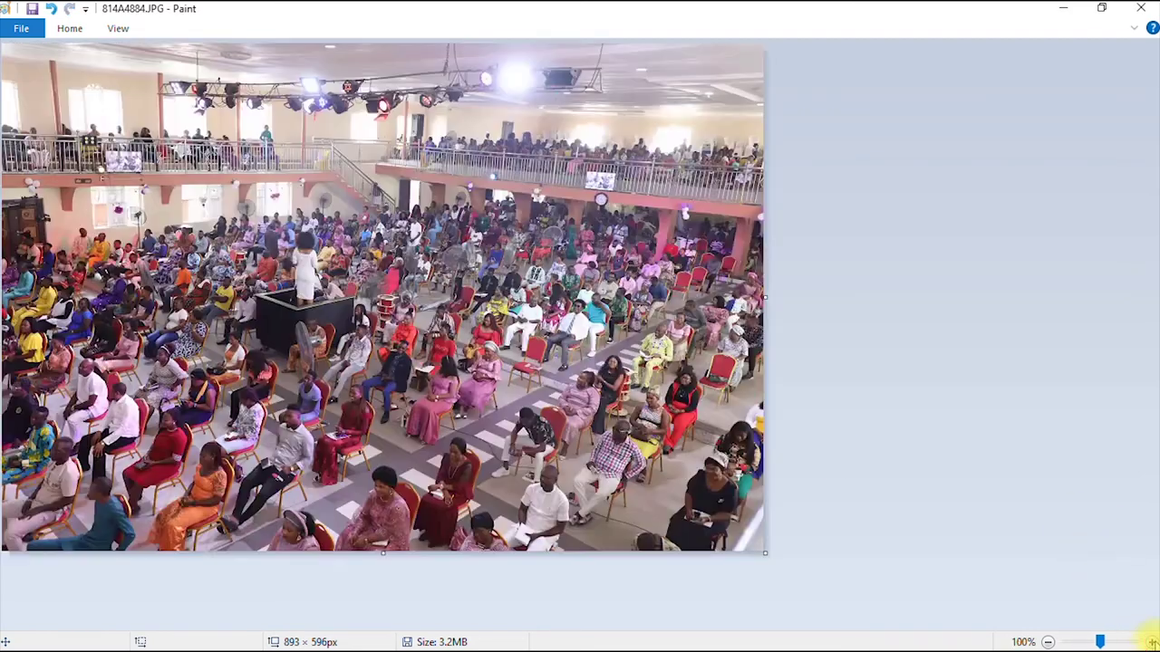
pyautogui.click(1052, 641)
pyautogui.click(1052, 642)
pyautogui.click(1051, 642)
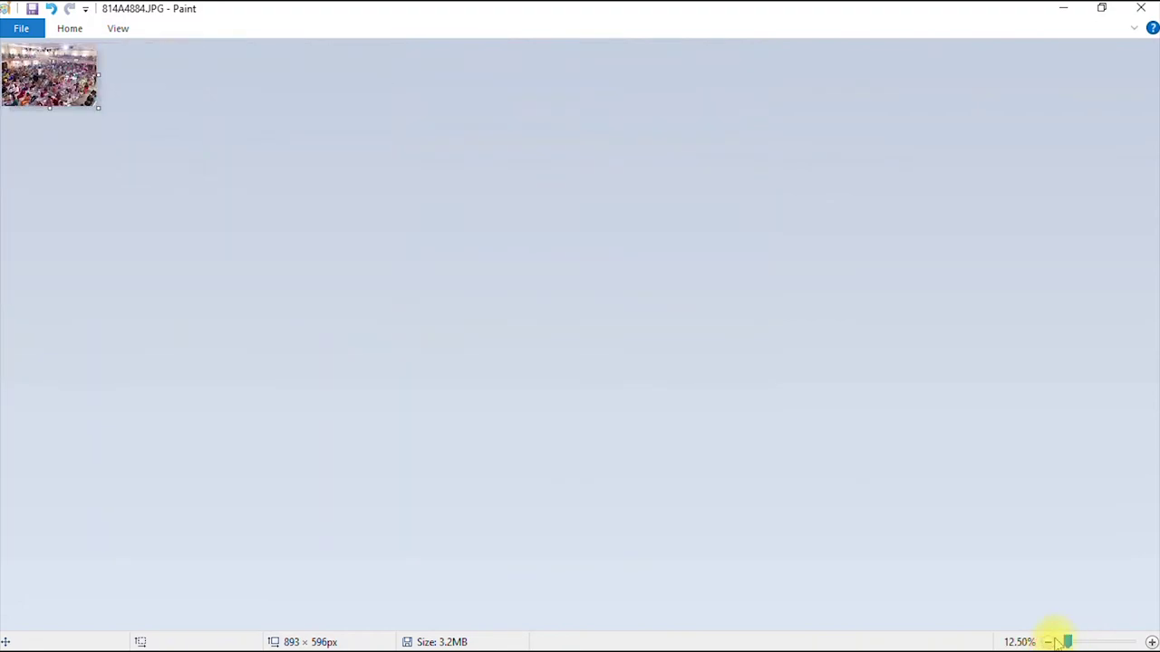
pyautogui.hotkey('ctrl', 'z')
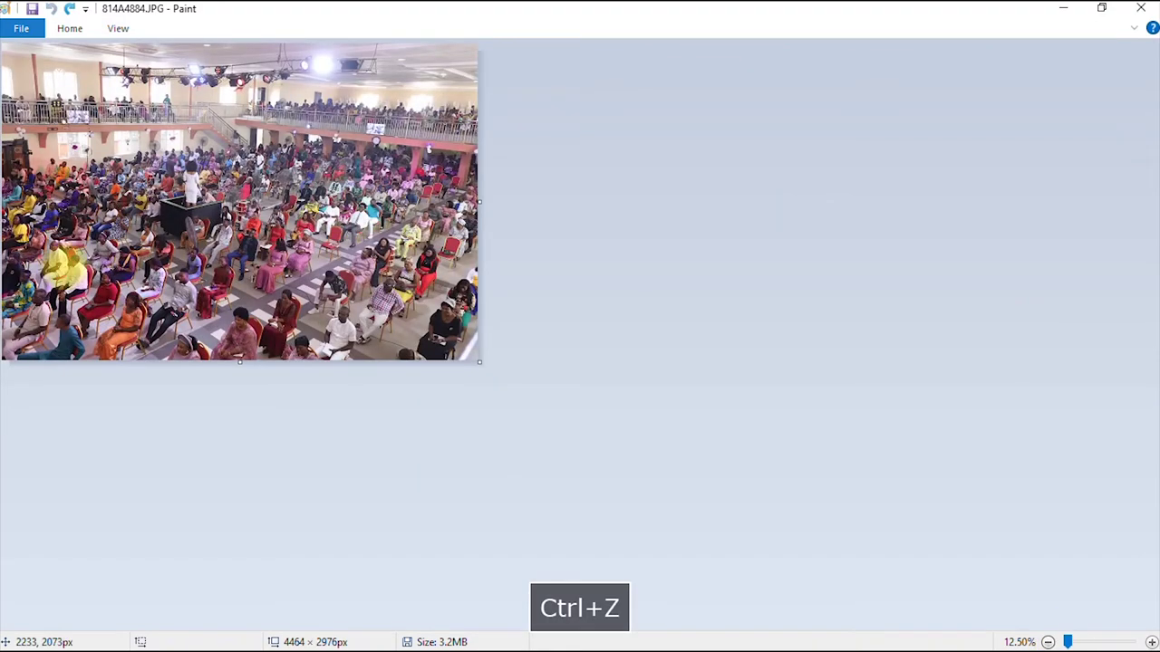
# Step: Reopen Resize and Skew and switch it to Pixels, showing 4464 × 2976
pyautogui.click(70, 29)
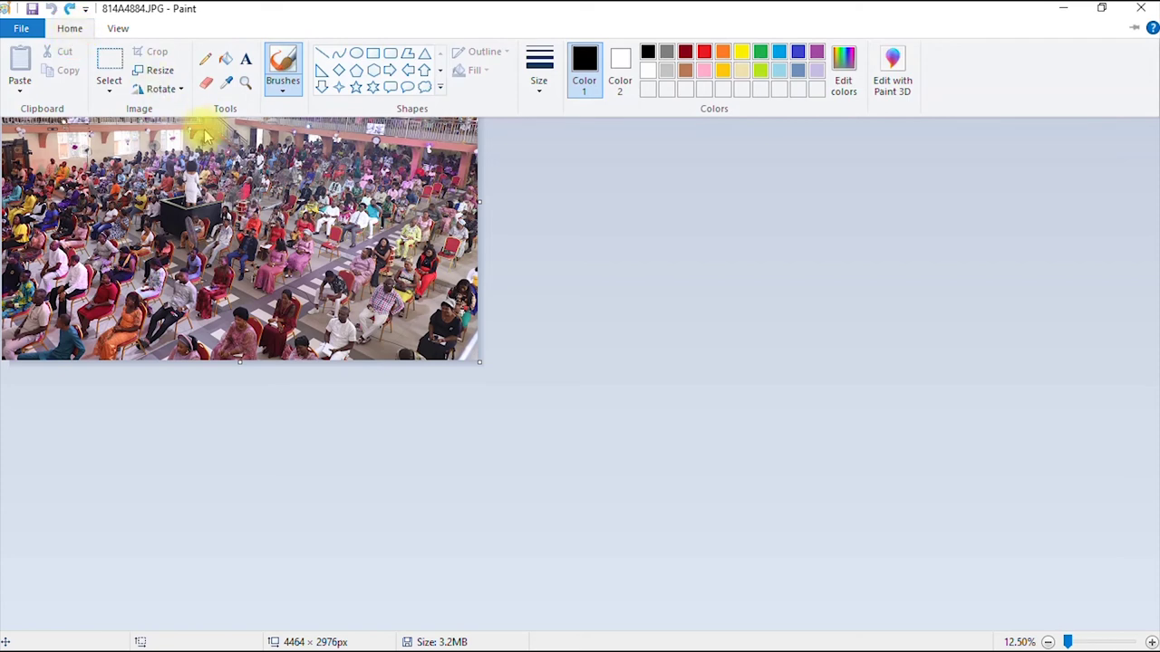
pyautogui.click(156, 72)
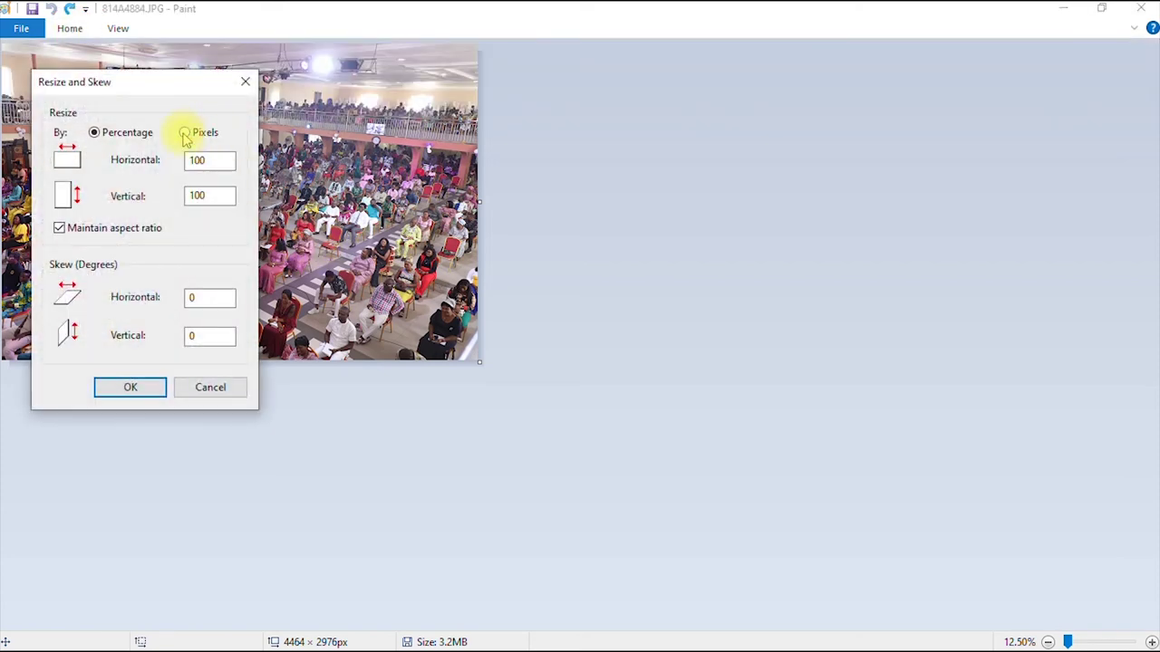
pyautogui.click(185, 134)
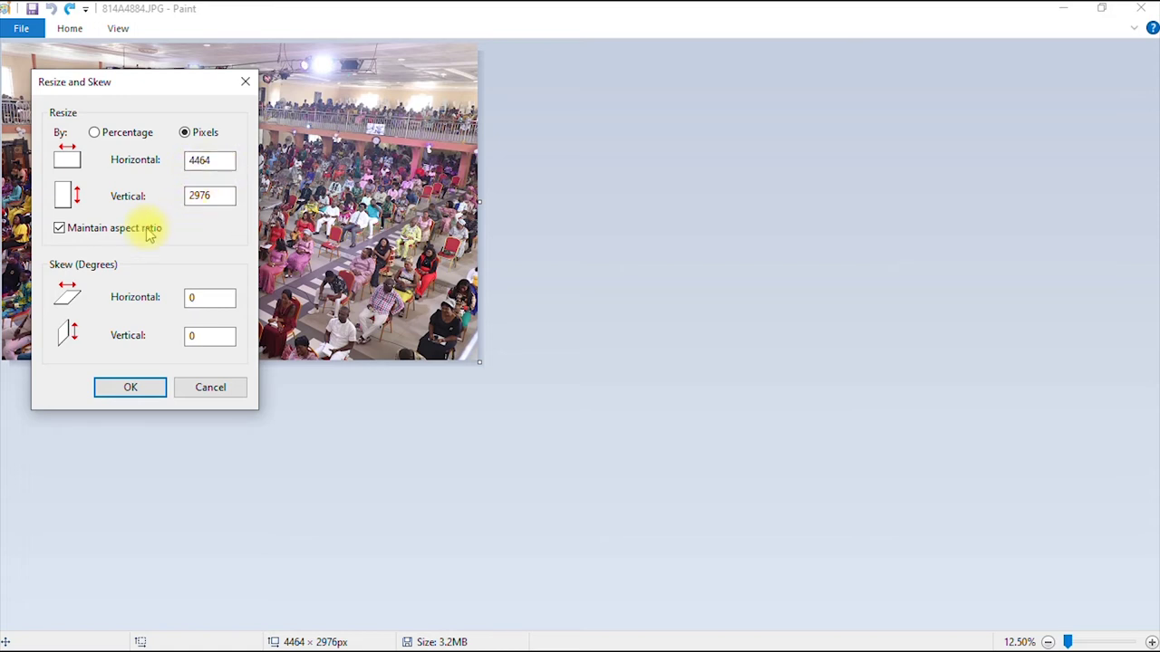
# Step: Set the width to 2000 pixels with aspect ratio kept, making the photo 2000 × 1333 px
pyautogui.click(59, 229)
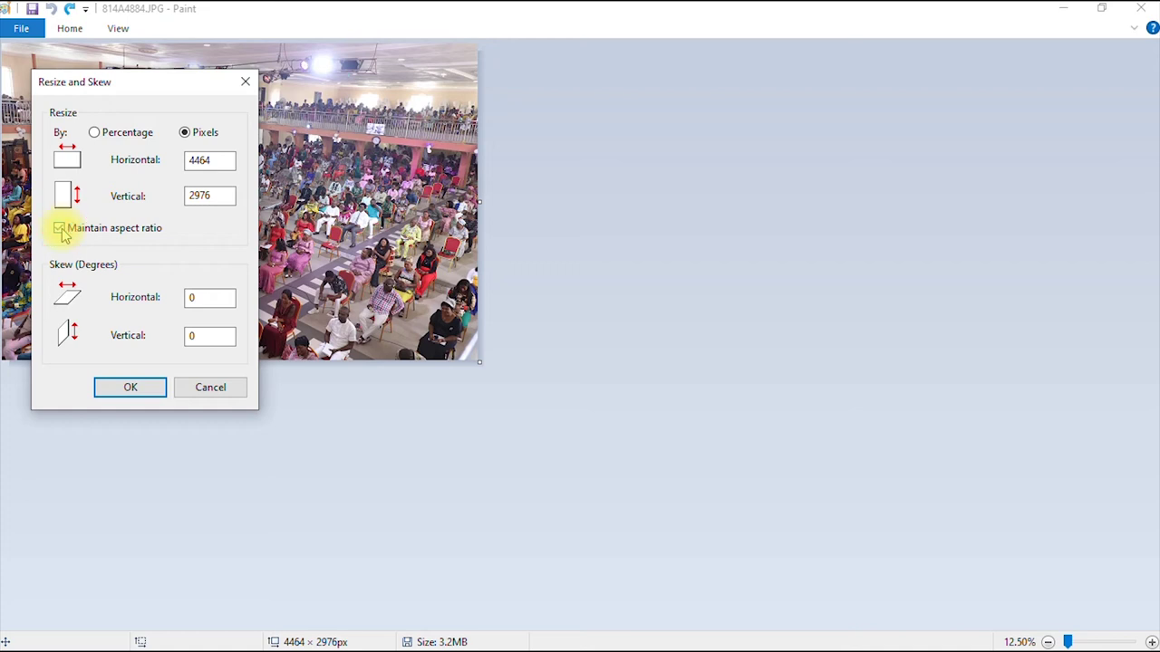
pyautogui.click(59, 228)
pyautogui.moveTo(222, 161); pyautogui.dragTo(188, 162)
pyautogui.write('2')
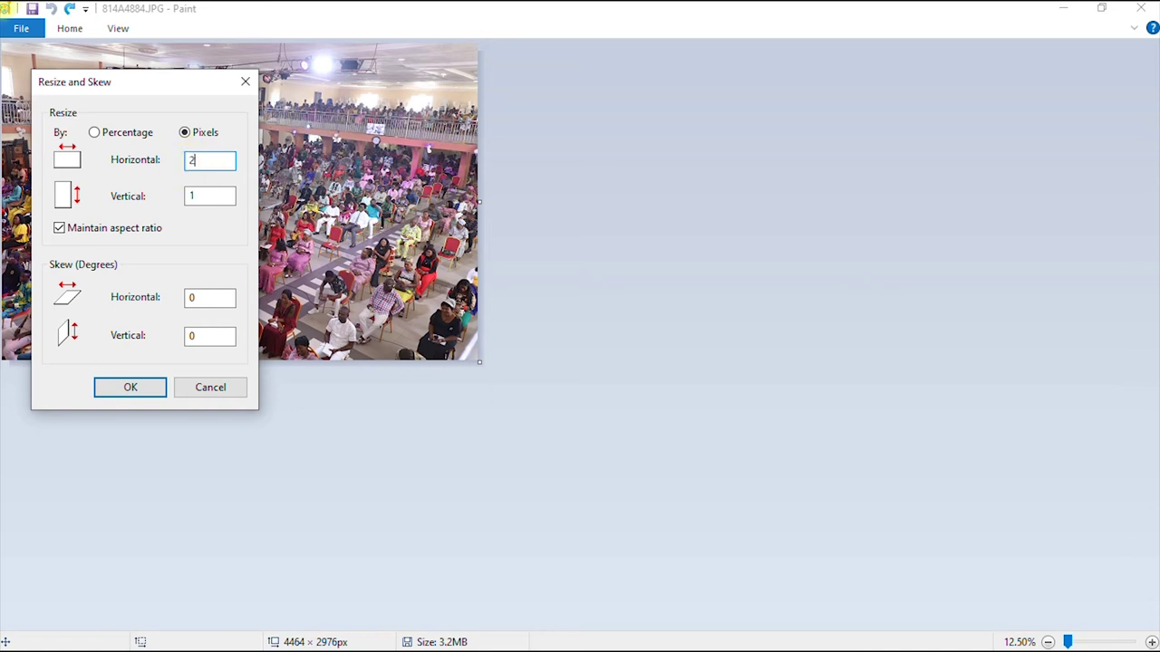
pyautogui.write('000')
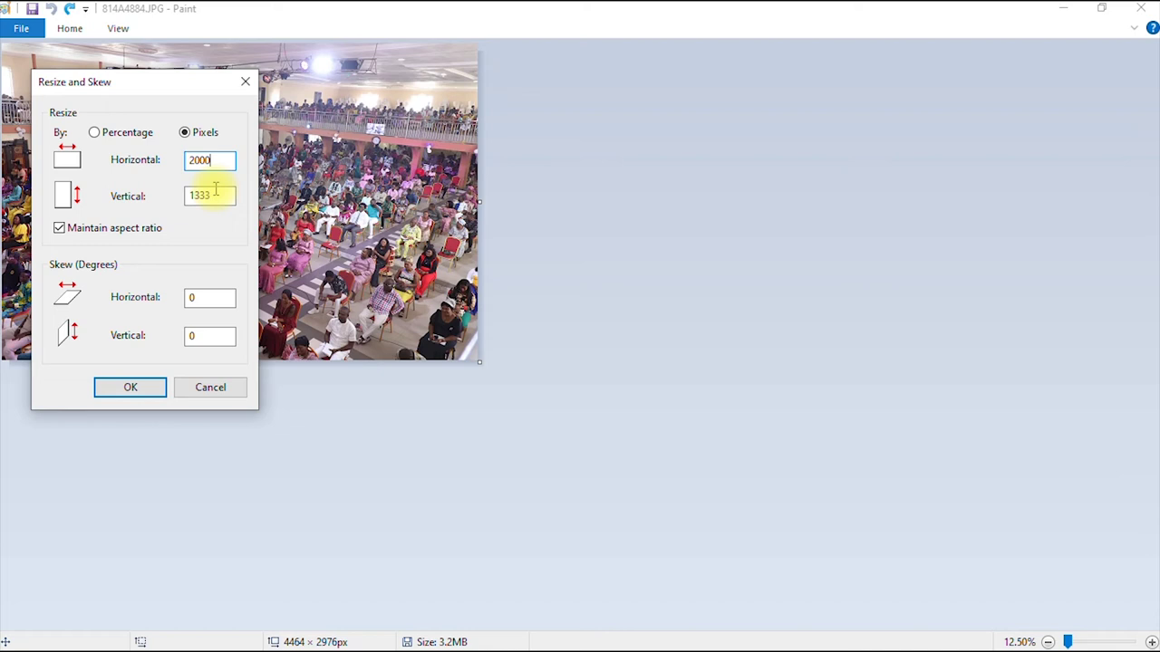
pyautogui.click(150, 387)
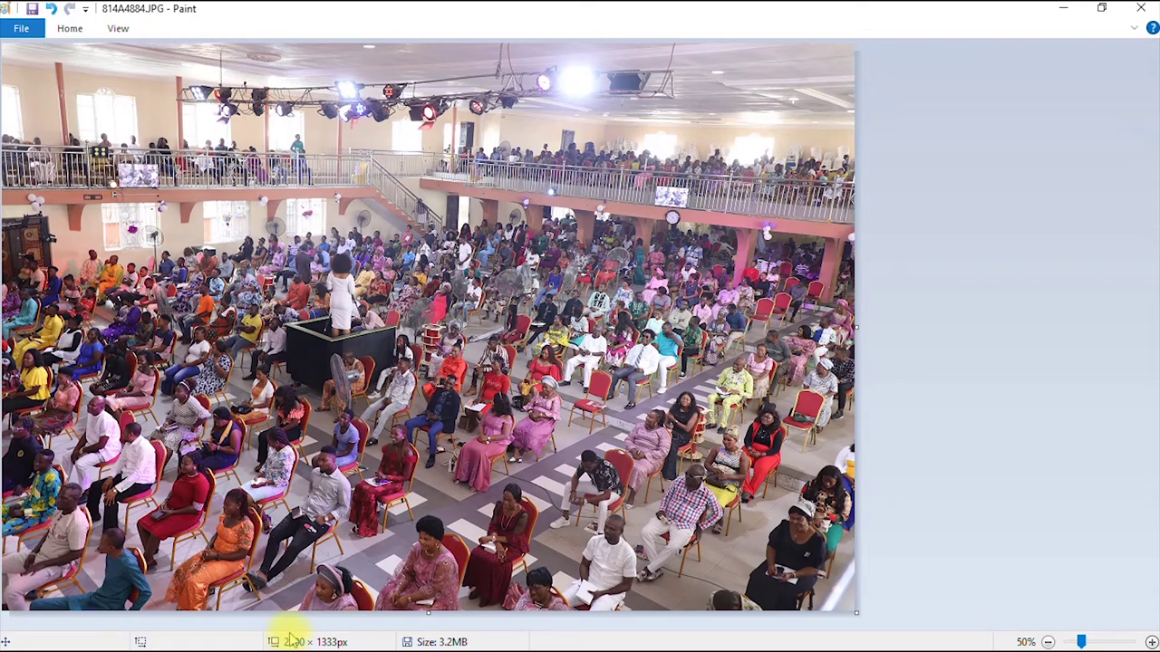
# Step: Undo the 2000-pixel resize back to 4464 × 2976 px and reopen Resize and Skew
pyautogui.click(1047, 641)
pyautogui.click(1047, 641)
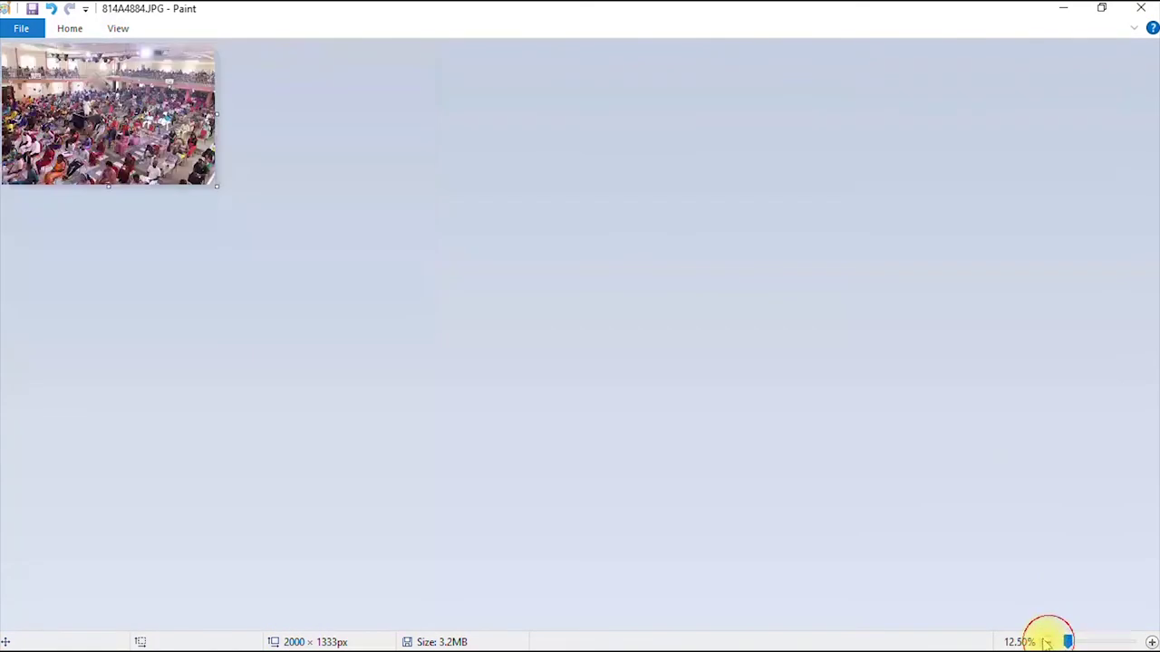
pyautogui.hotkey('ctrl', 'z')
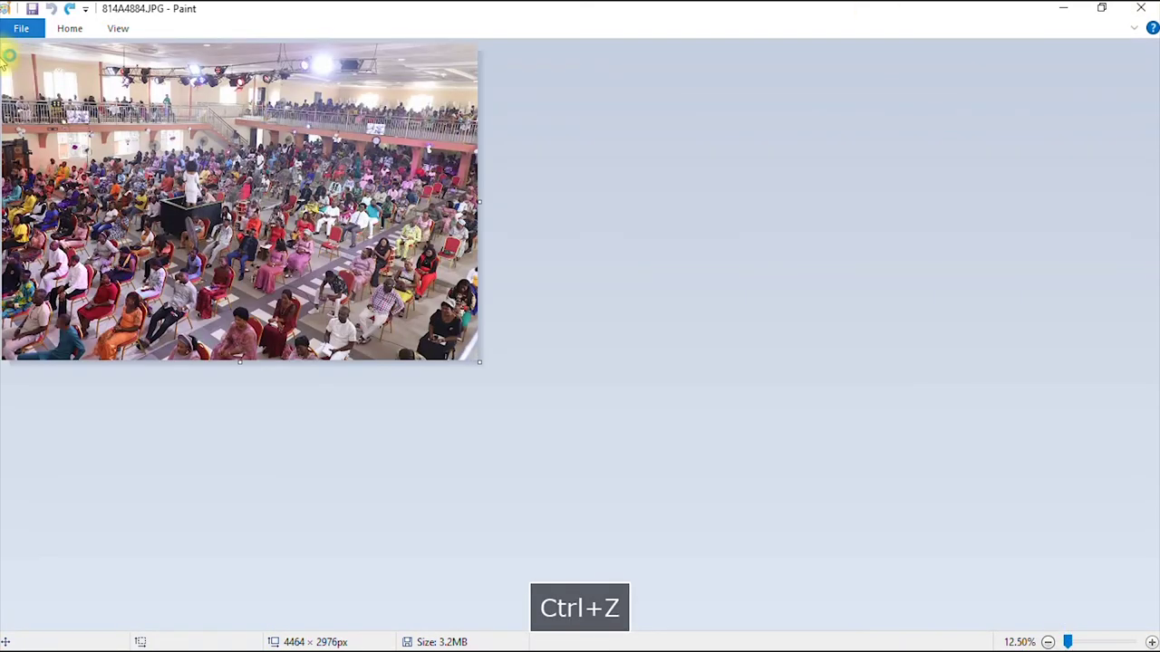
pyautogui.click(71, 28)
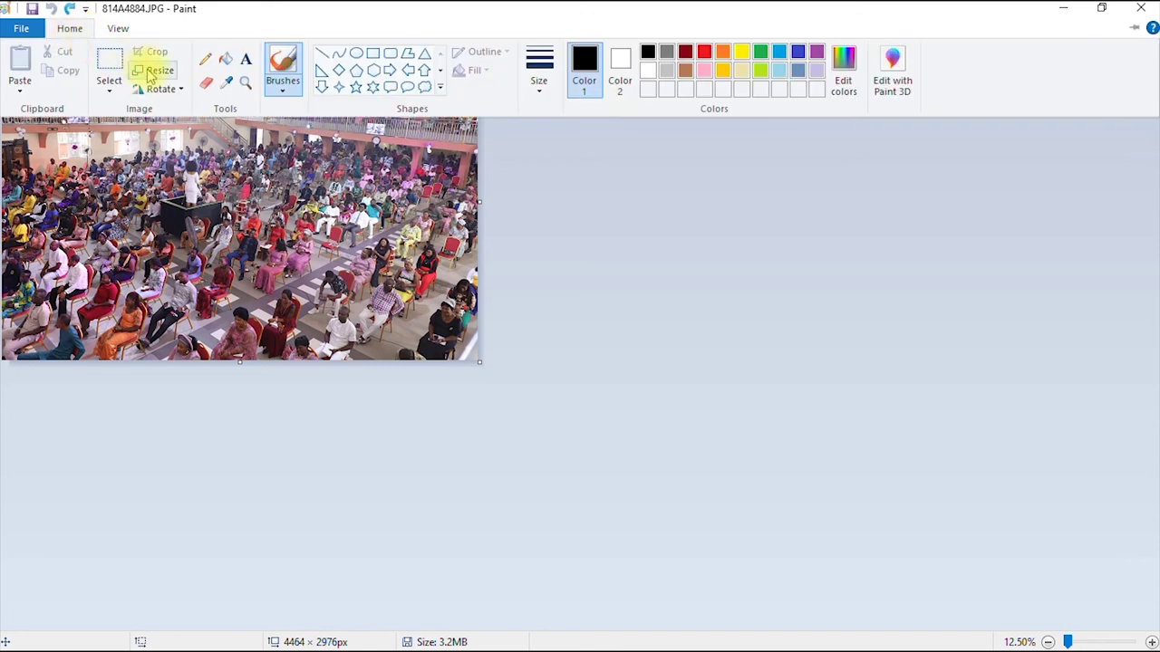
pyautogui.click(152, 73)
# Step: Switch the resize to Pixels, unlock the aspect ratio, and enter Horizontal 300, Vertical 700
pyautogui.click(184, 134)
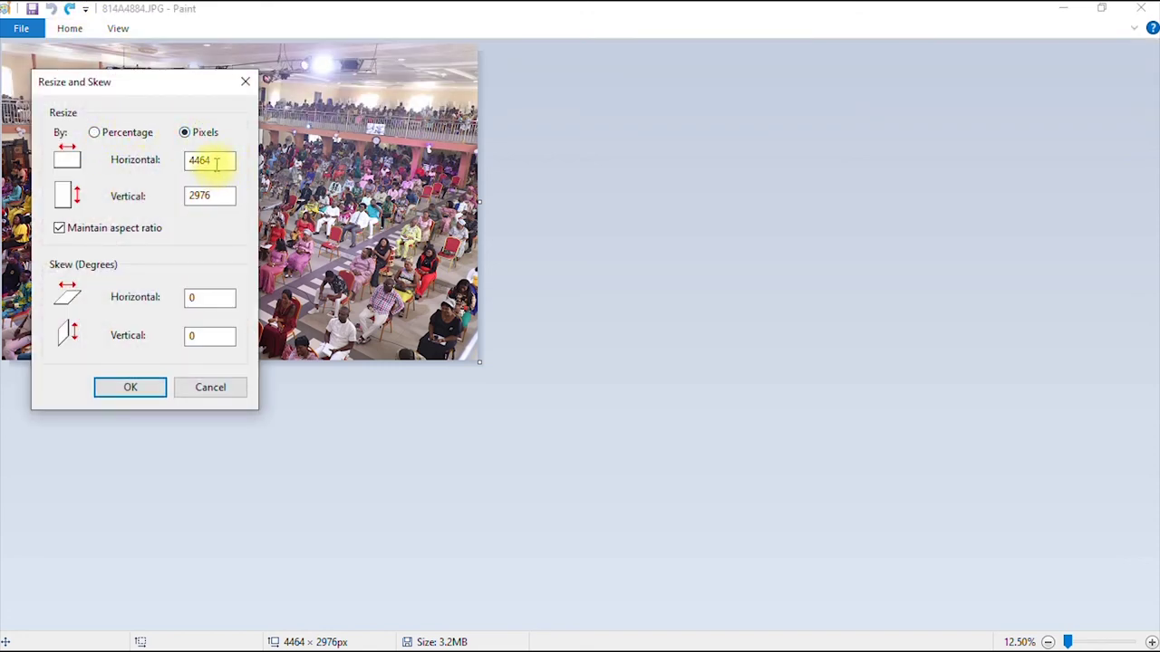
pyautogui.doubleClick(216, 163)
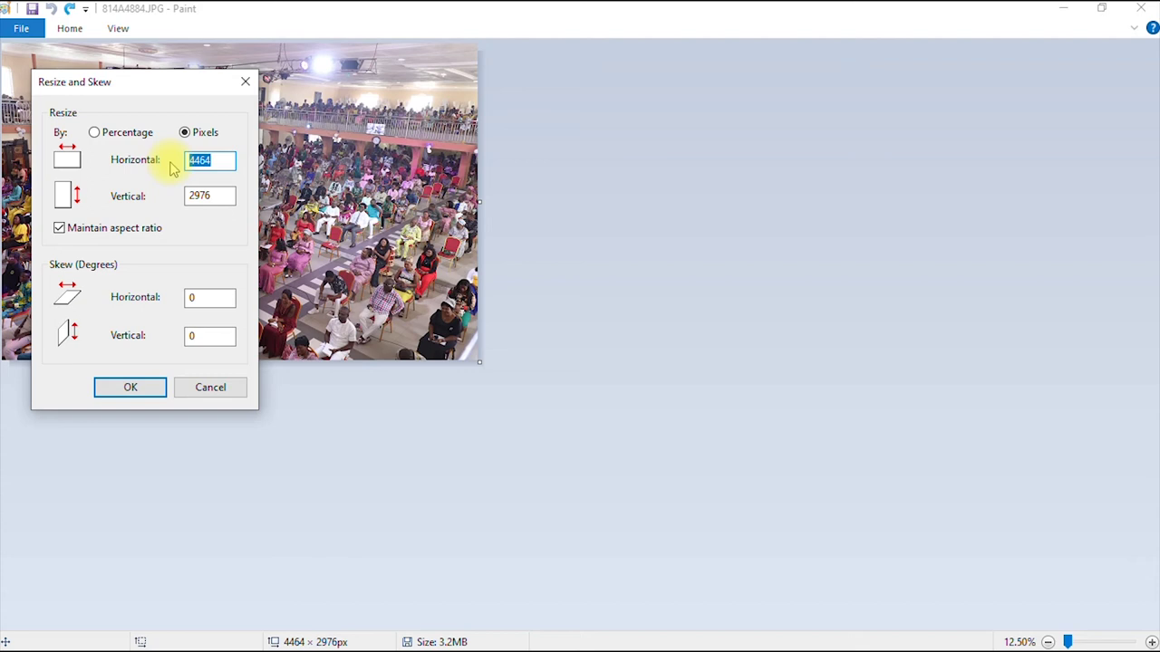
pyautogui.write('500')
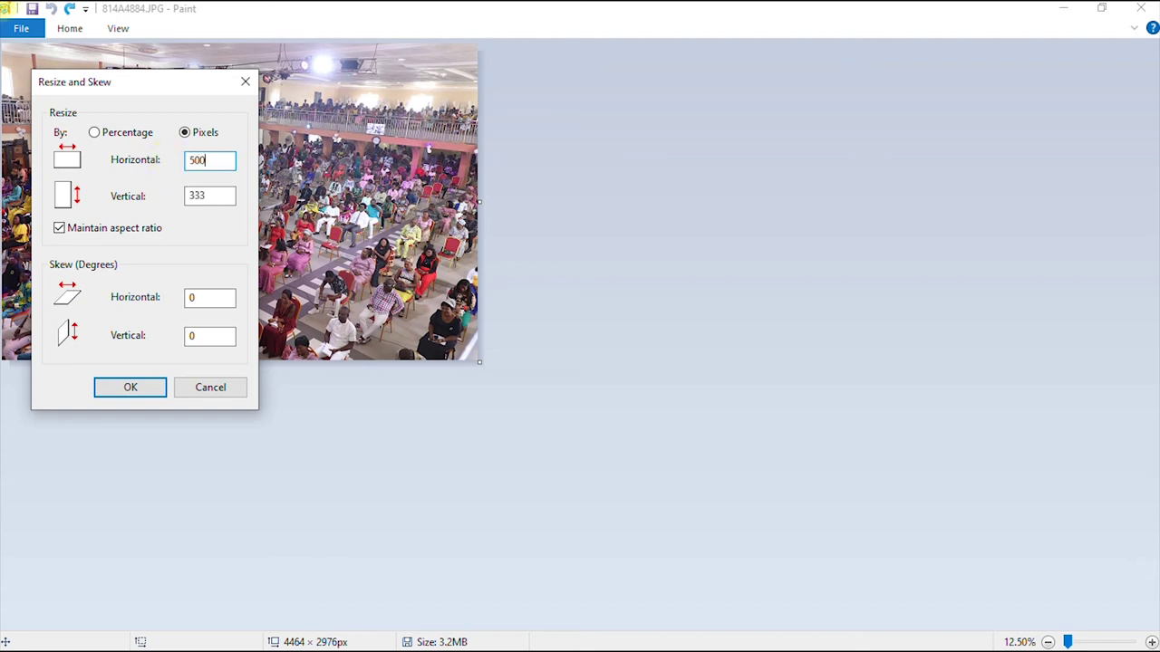
pyautogui.click(181, 161)
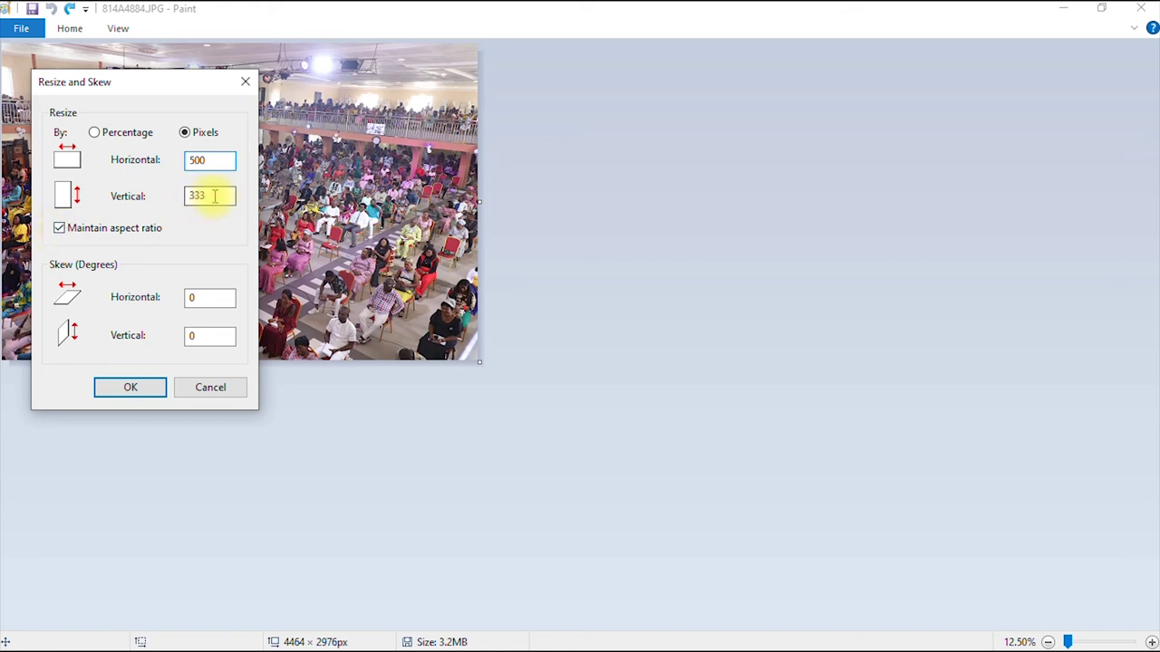
pyautogui.moveTo(214, 196); pyautogui.dragTo(186, 194)
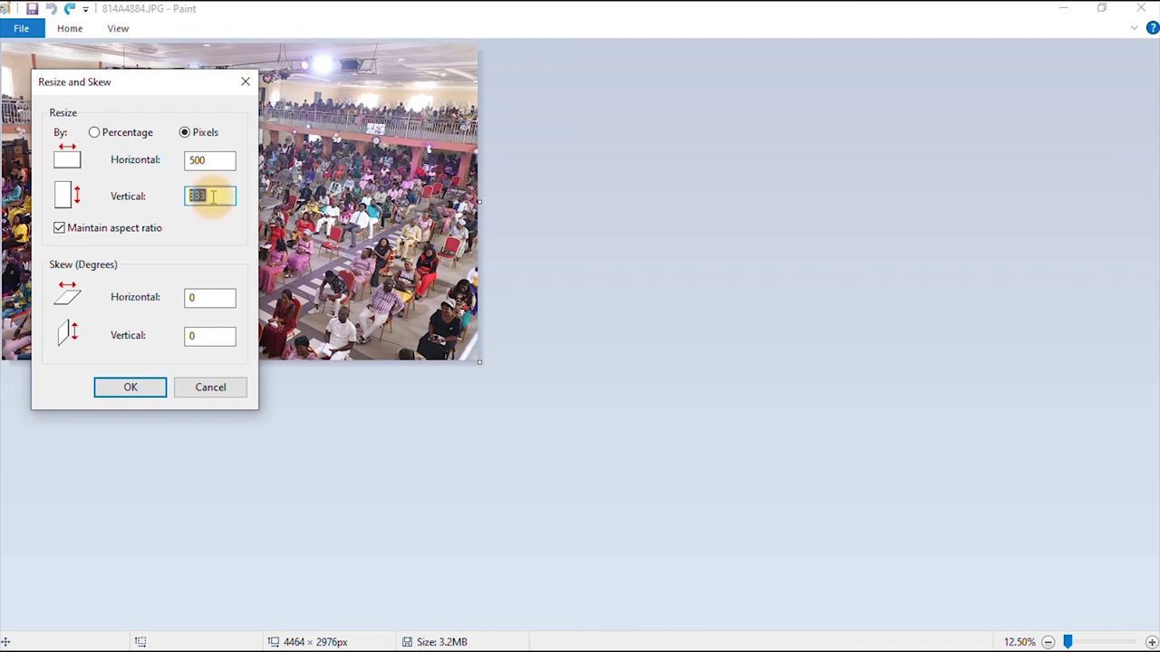
pyautogui.click(59, 228)
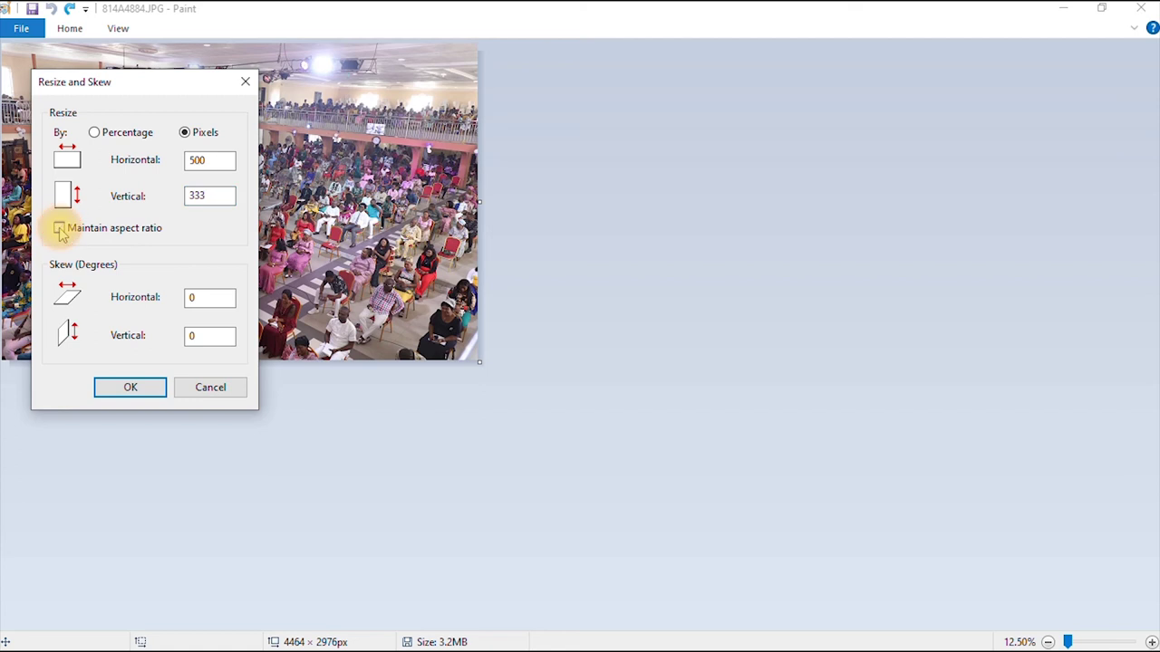
pyautogui.moveTo(214, 195); pyautogui.dragTo(181, 196)
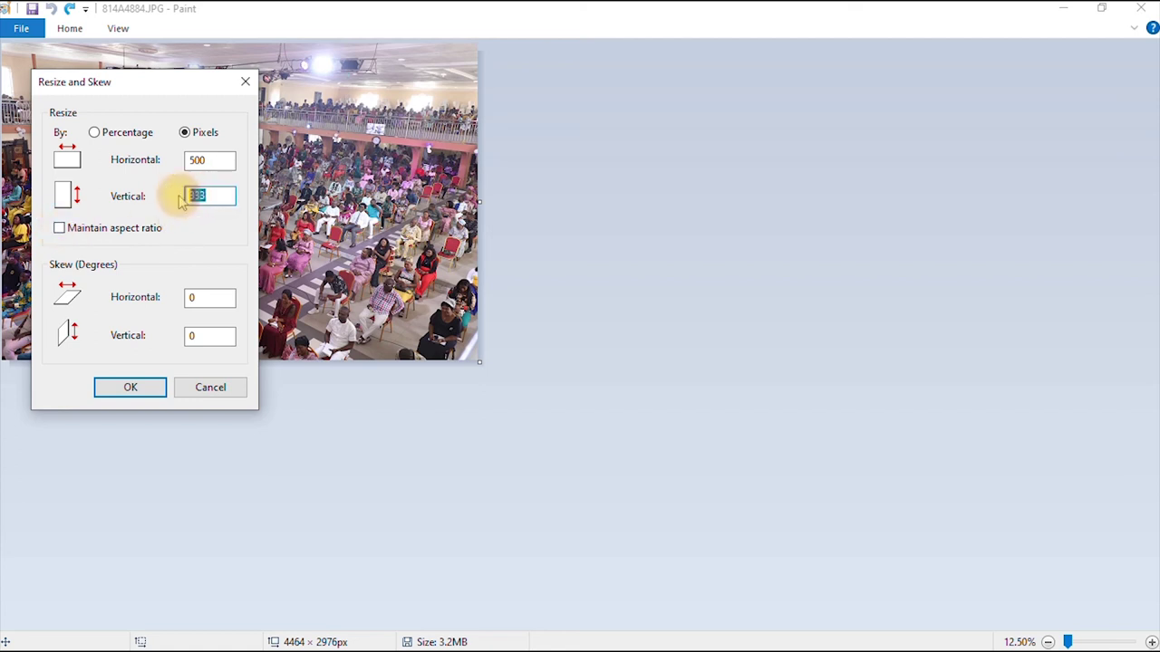
pyautogui.write('5')
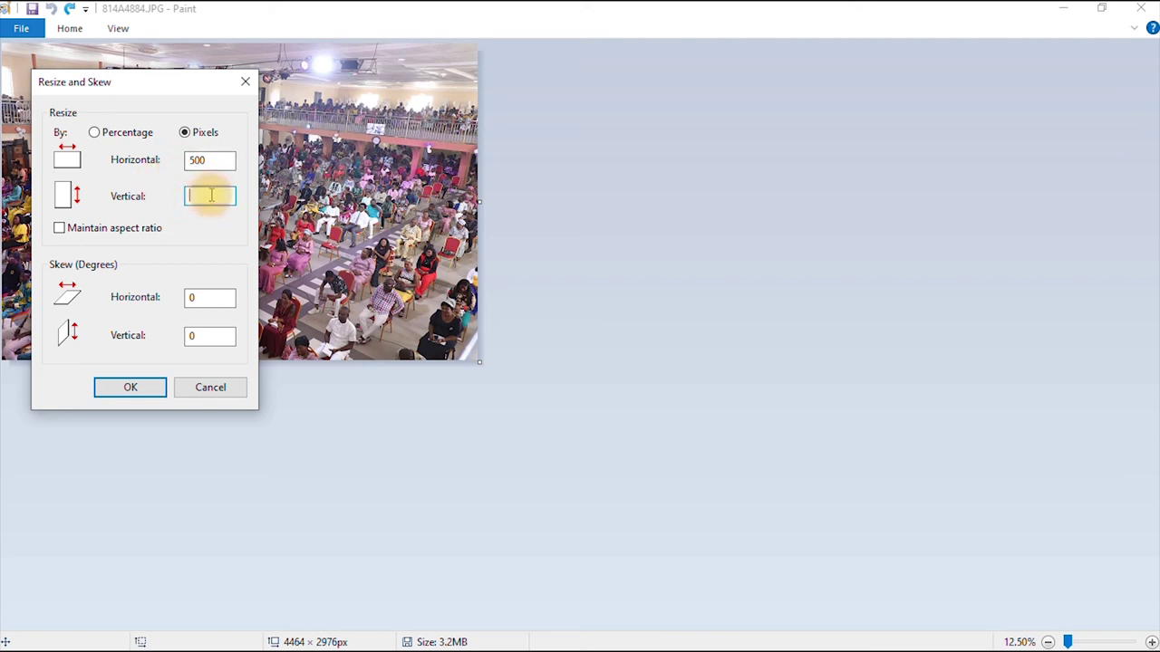
pyautogui.write('700')
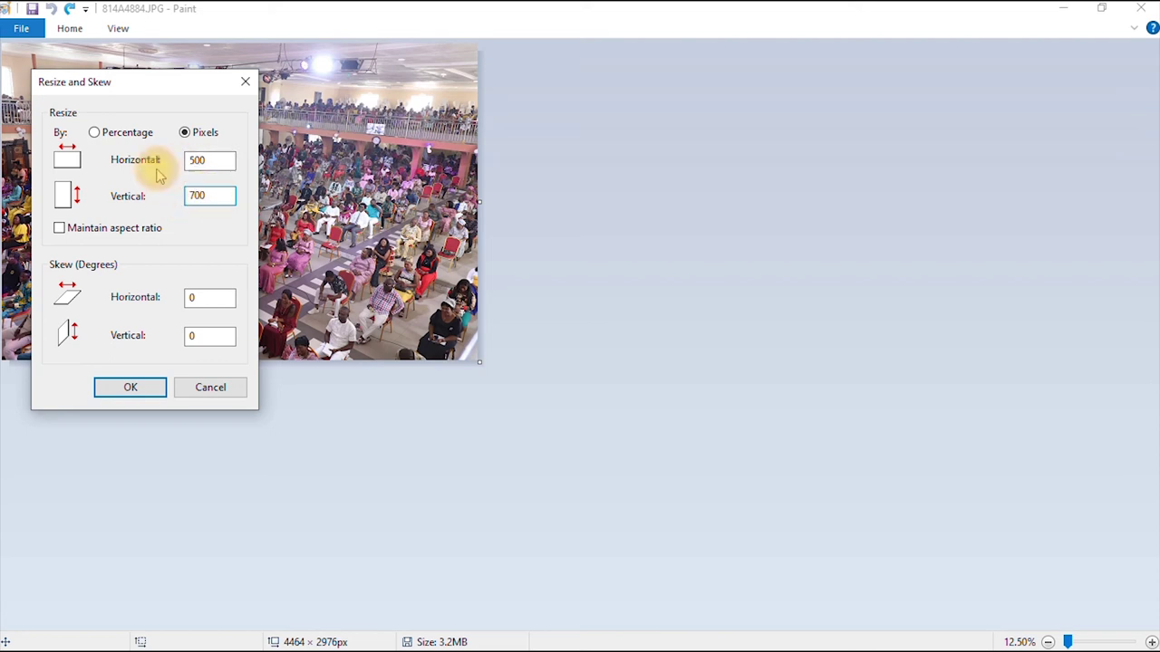
pyautogui.click(221, 163)
pyautogui.press('BackSpace')
pyautogui.press('BackSpace')
pyautogui.press('BackSpace')
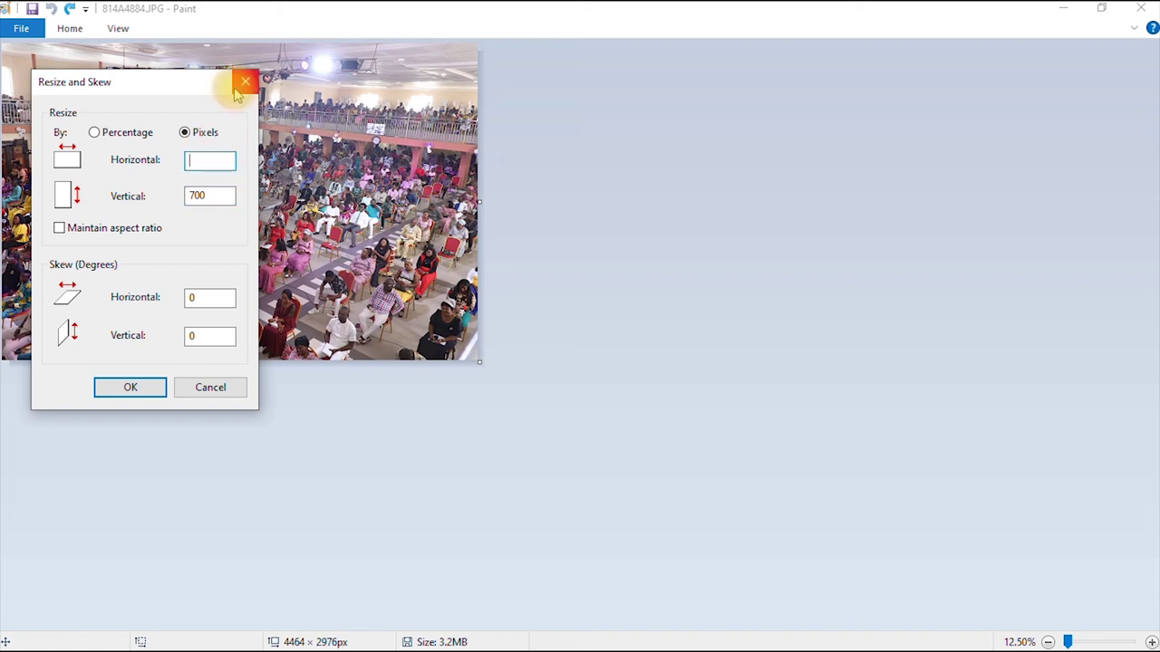
pyautogui.write('300')
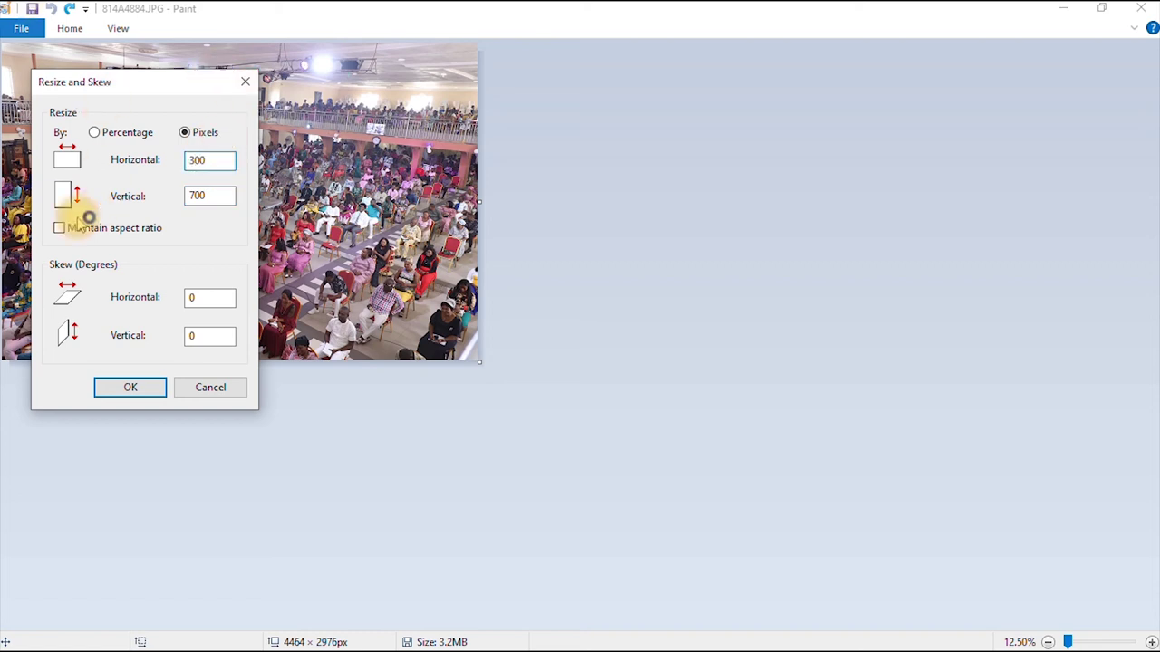
# Step: Apply the 300 × 700 px resize, zoom in to inspect the stretched photo, then undo it
pyautogui.click(136, 387)
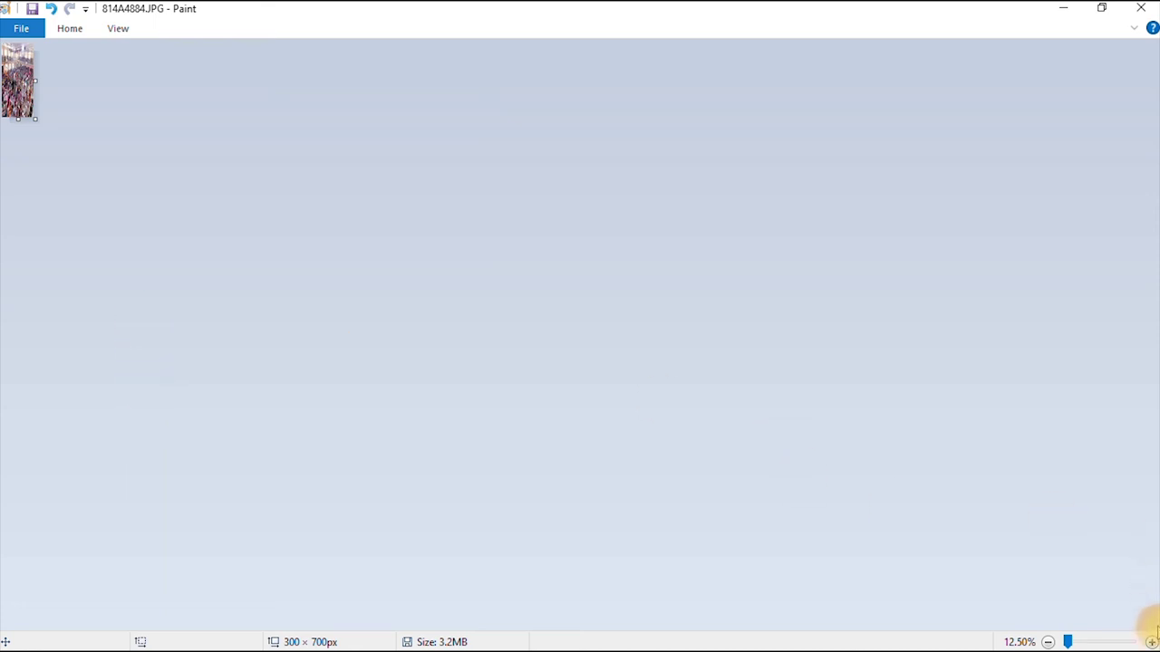
pyautogui.click(1151, 642)
pyautogui.click(1151, 642)
pyautogui.click(1151, 641)
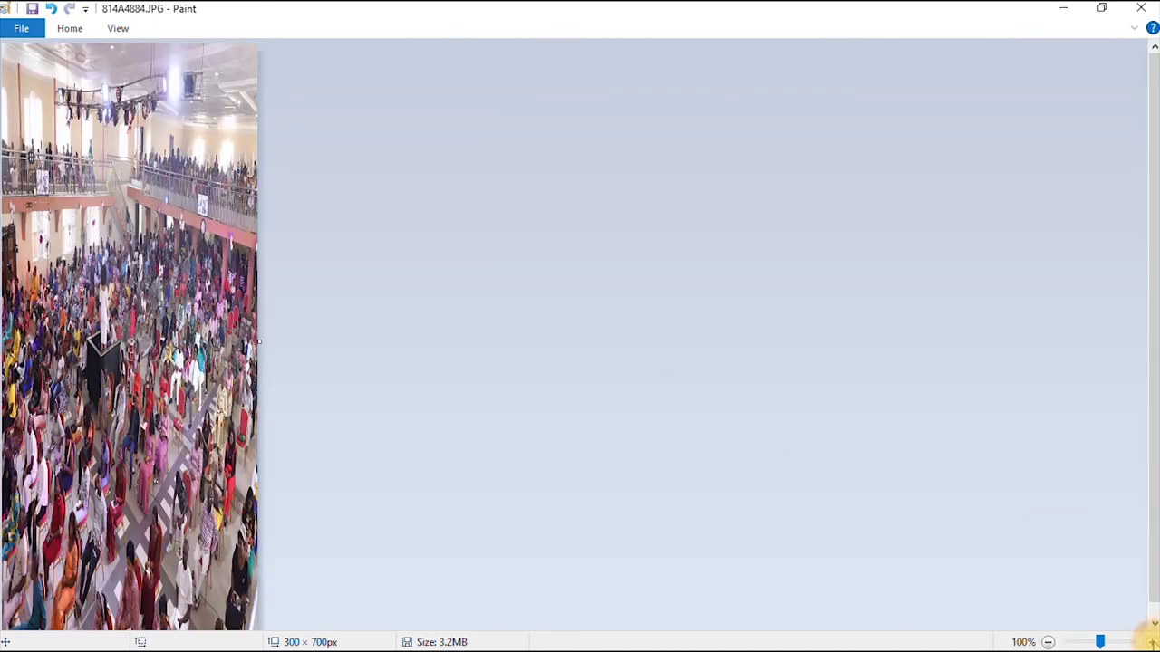
pyautogui.click(1151, 641)
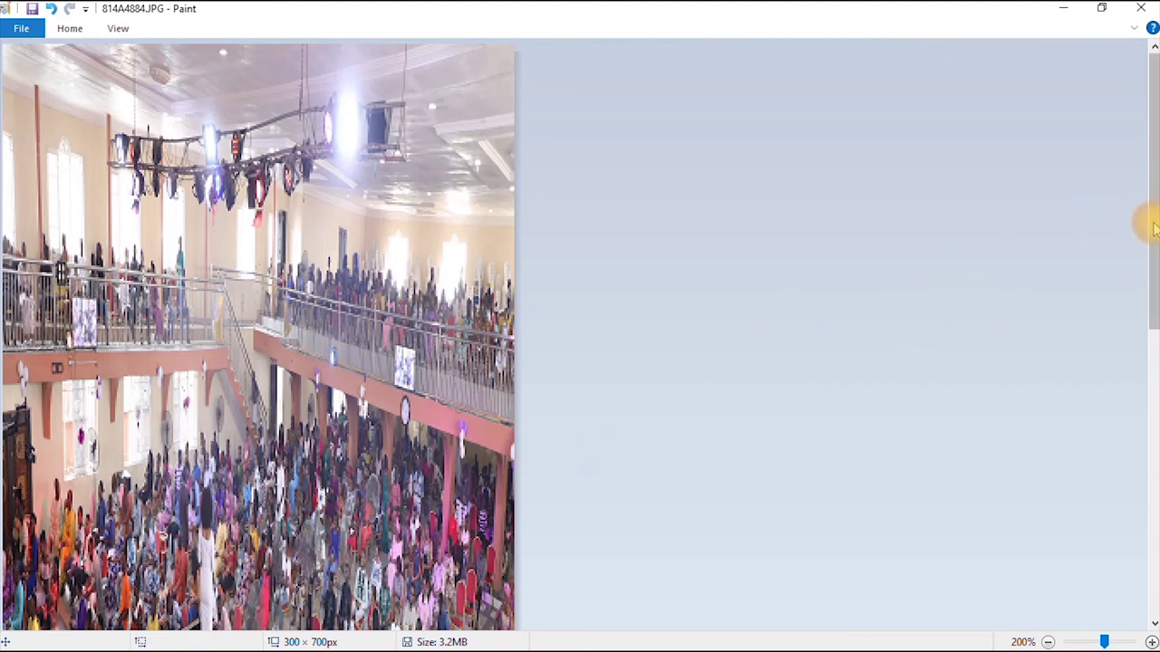
pyautogui.moveTo(1147, 220); pyautogui.dragTo(1147, 308)
pyautogui.click(1047, 641)
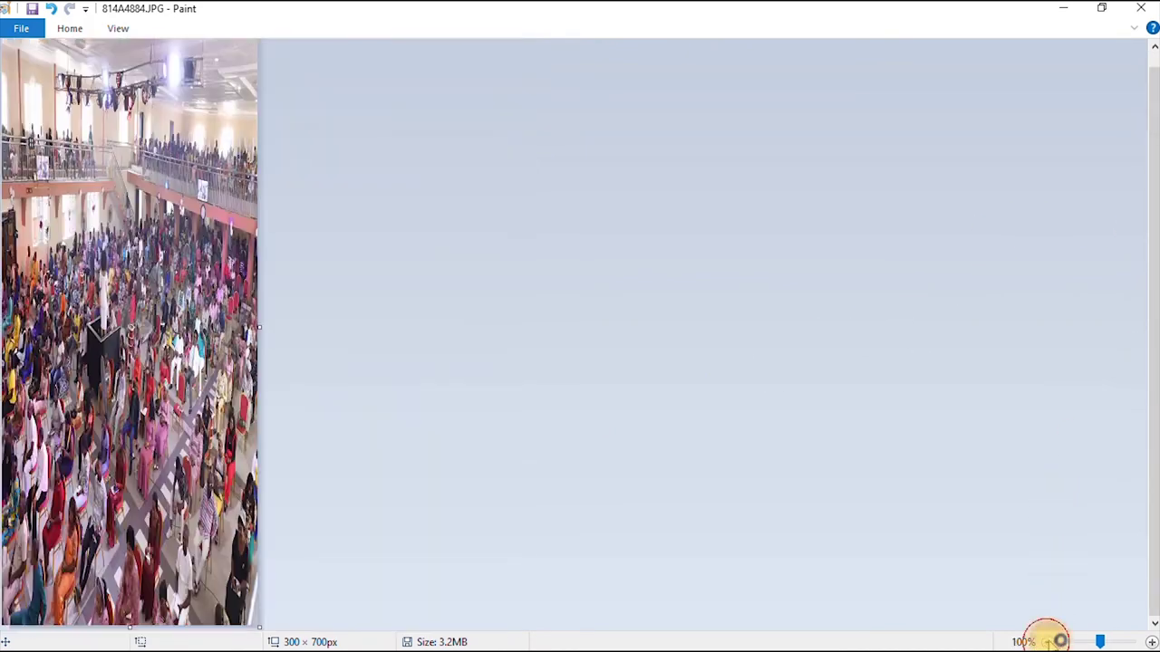
pyautogui.click(1047, 642)
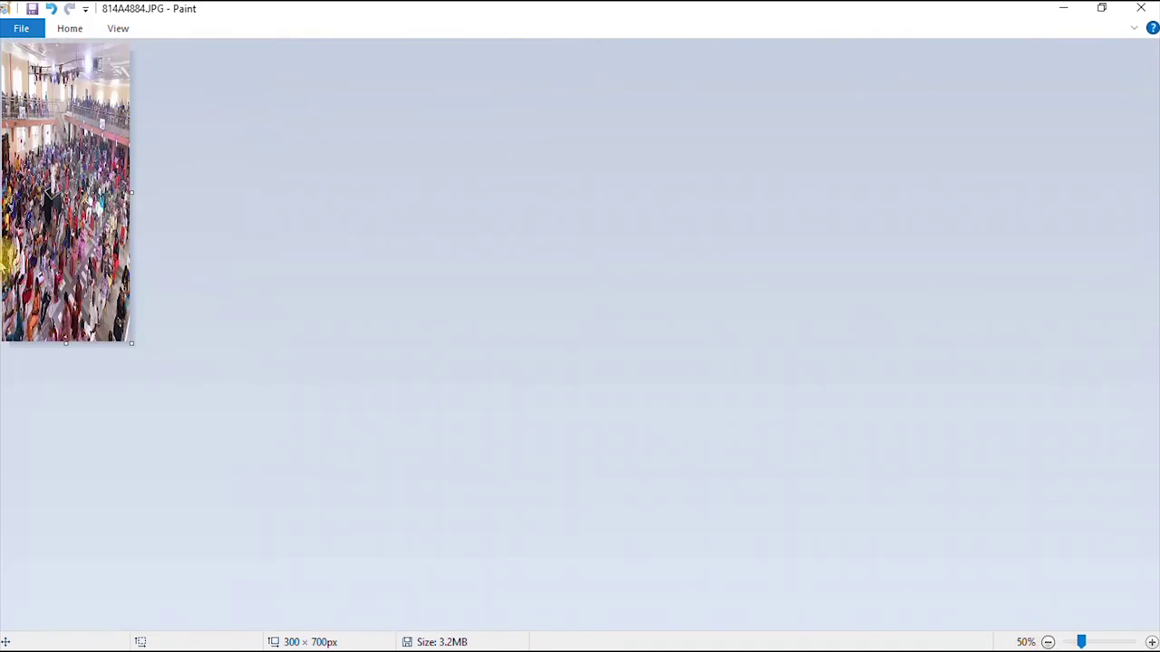
pyautogui.hotkey('ctrl', 'z')
# Step: Resize the photo in Pixels to Horizontal 140 and Vertical 140 with aspect ratio unchecked
pyautogui.click(70, 28)
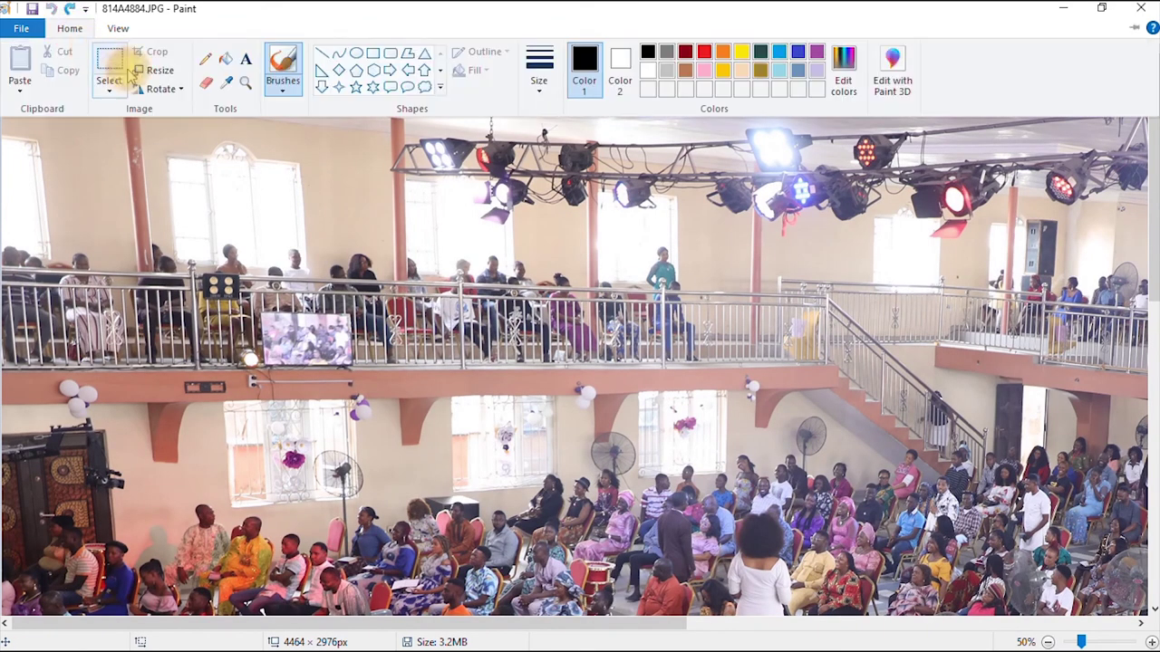
pyautogui.click(161, 69)
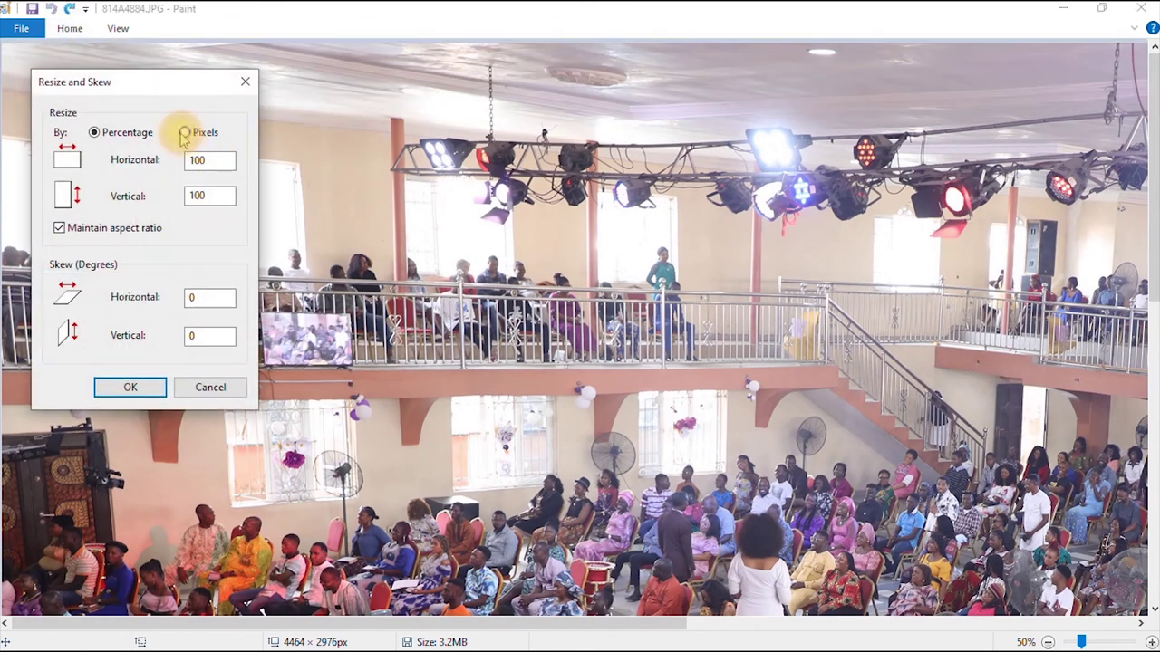
pyautogui.click(185, 134)
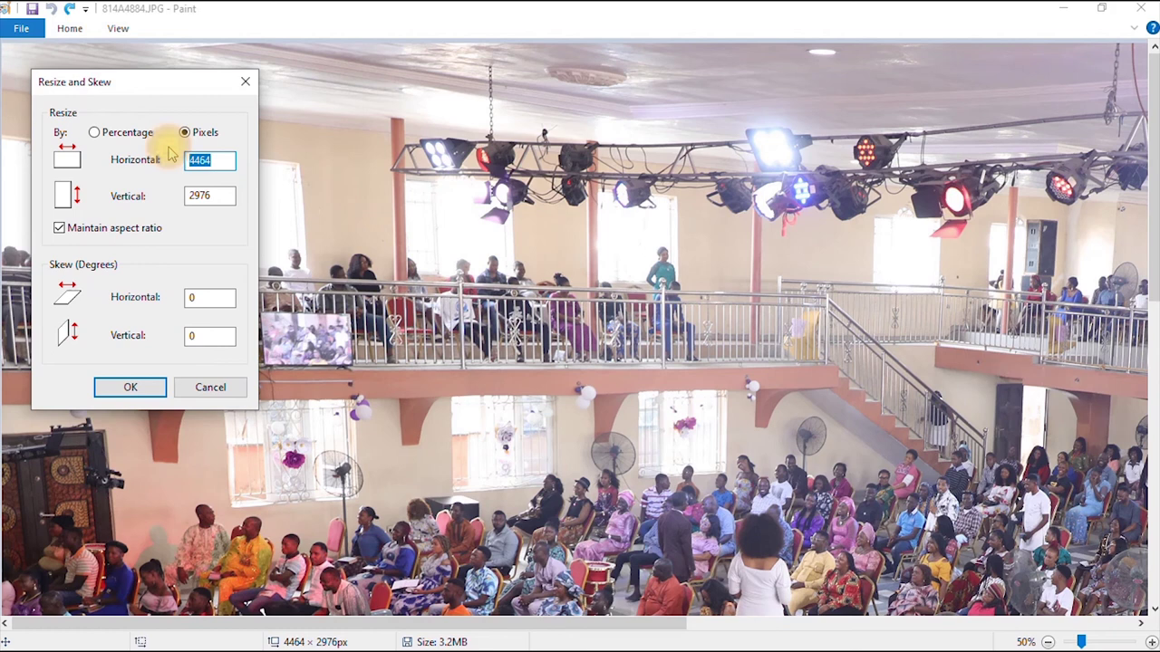
pyautogui.write('140')
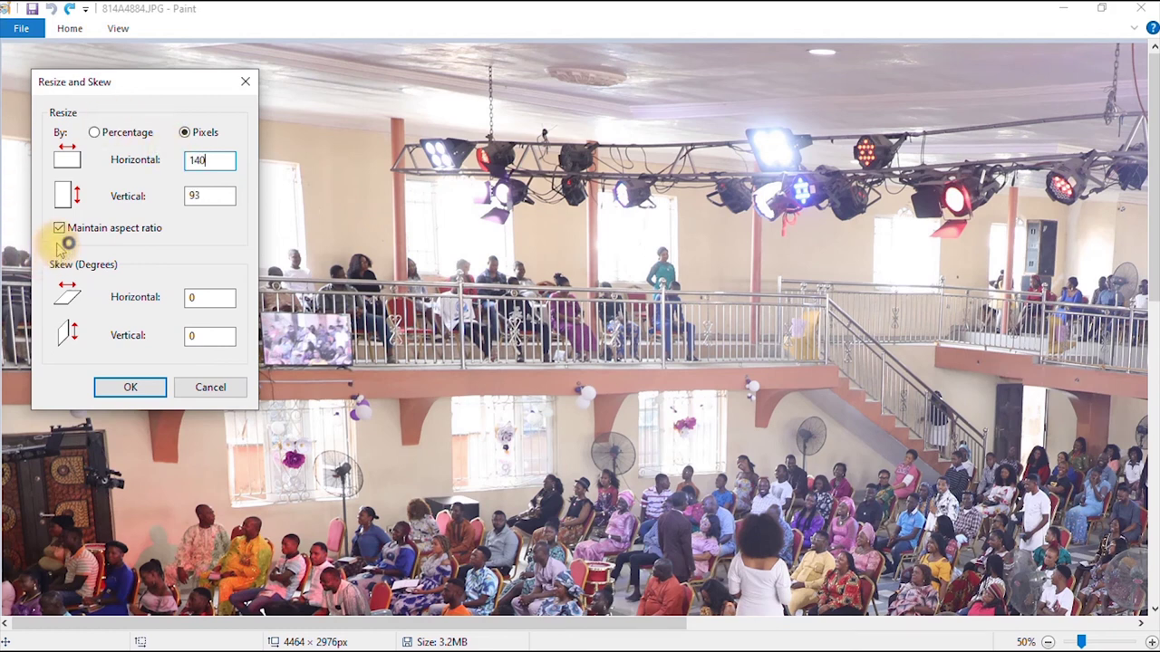
pyautogui.click(59, 227)
pyautogui.doubleClick(214, 197)
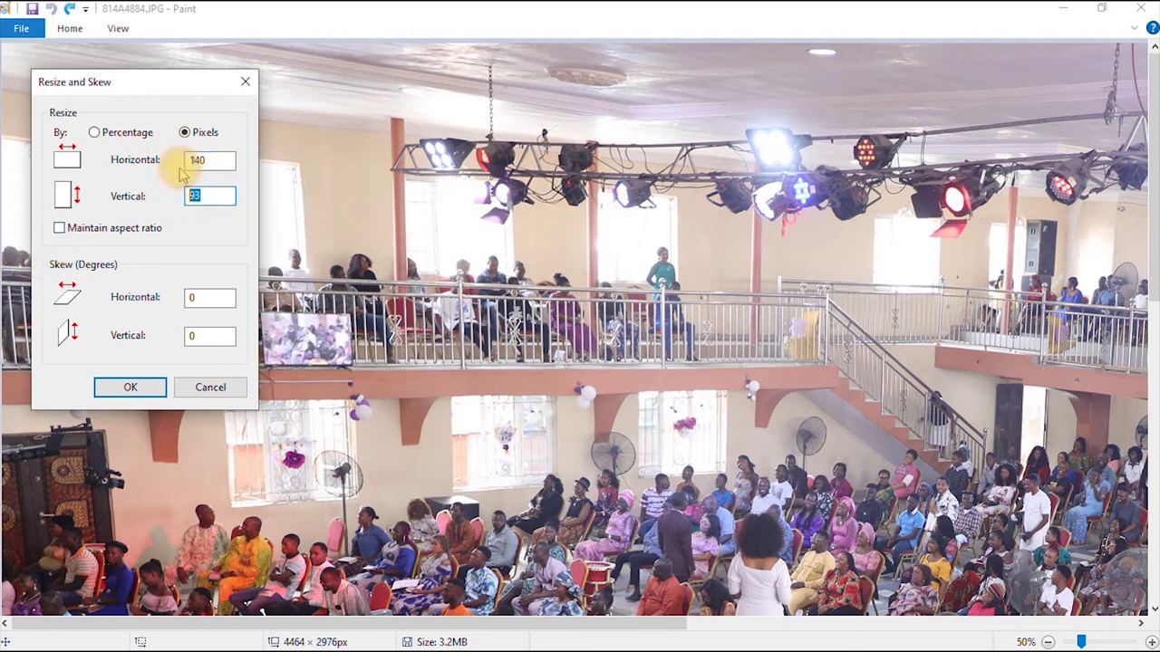
pyautogui.write('140')
pyautogui.press('Return')
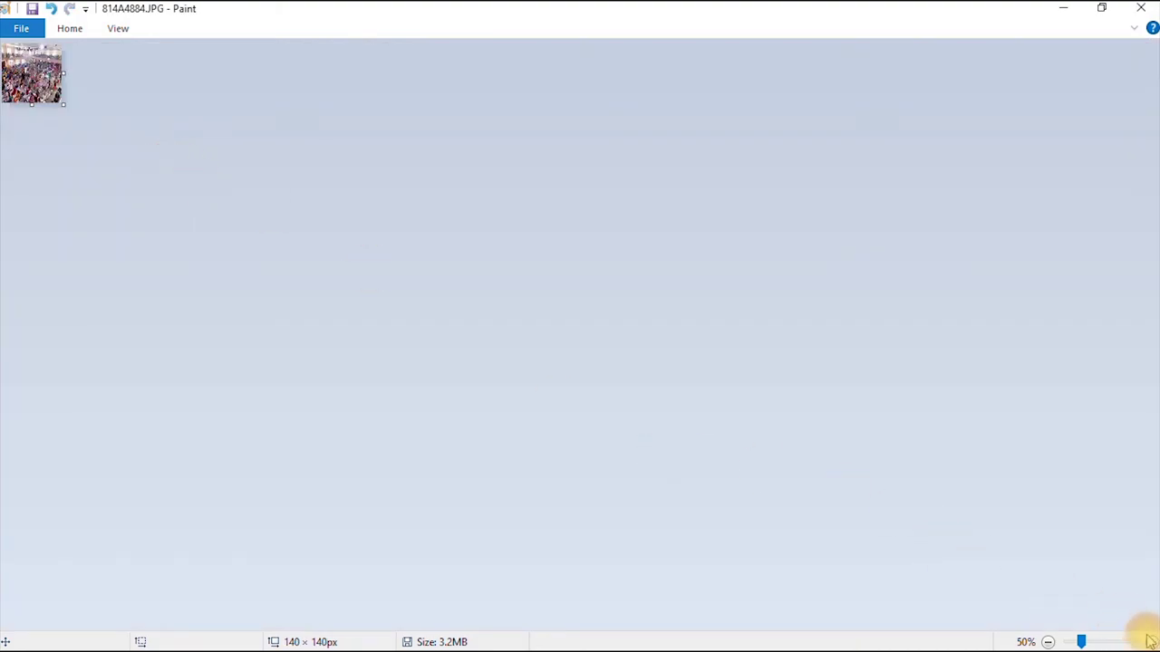
# Step: Zoom in to view the 140 × 140 px photo at 100%
pyautogui.click(1151, 642)
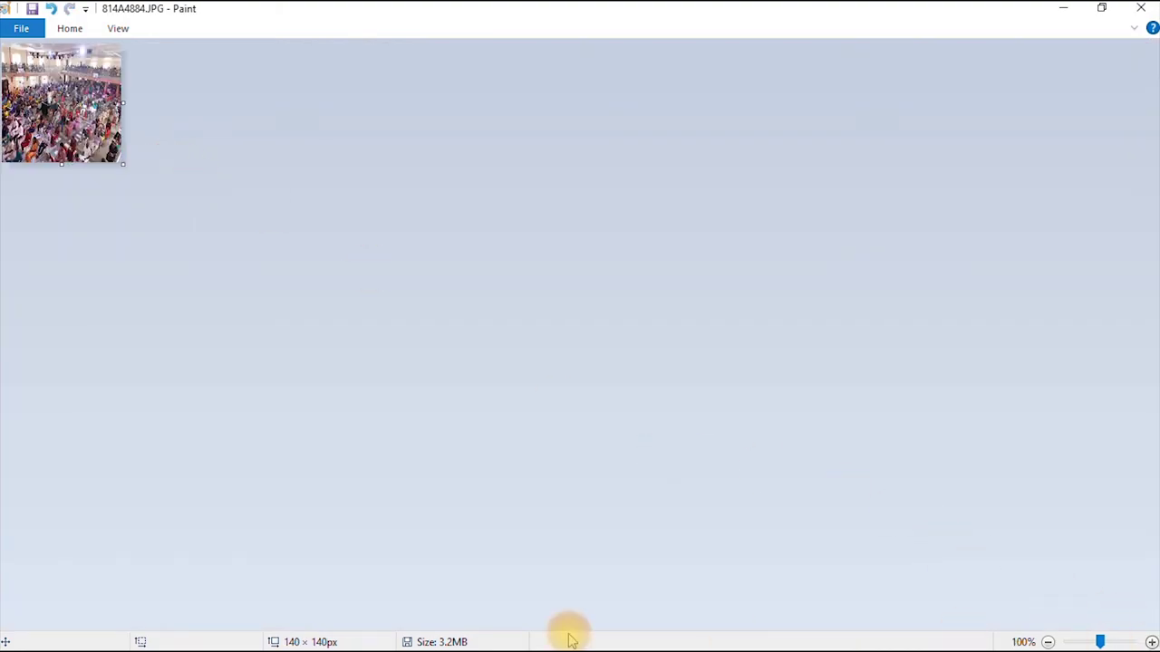